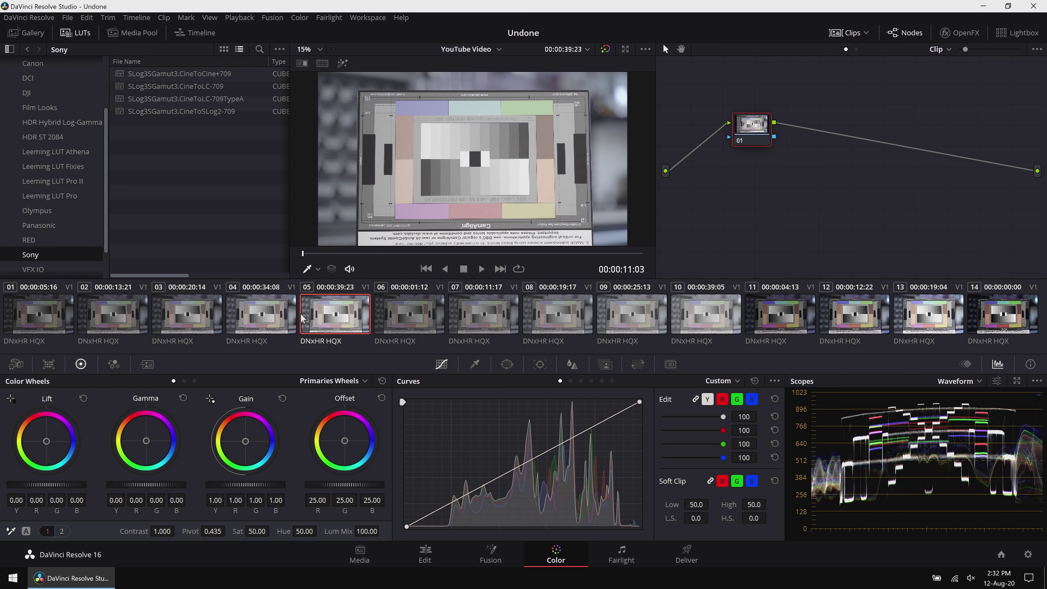
- Compare the waveforms of clips 01, 05, 10 and 13, ending on clip 14
key("Home")
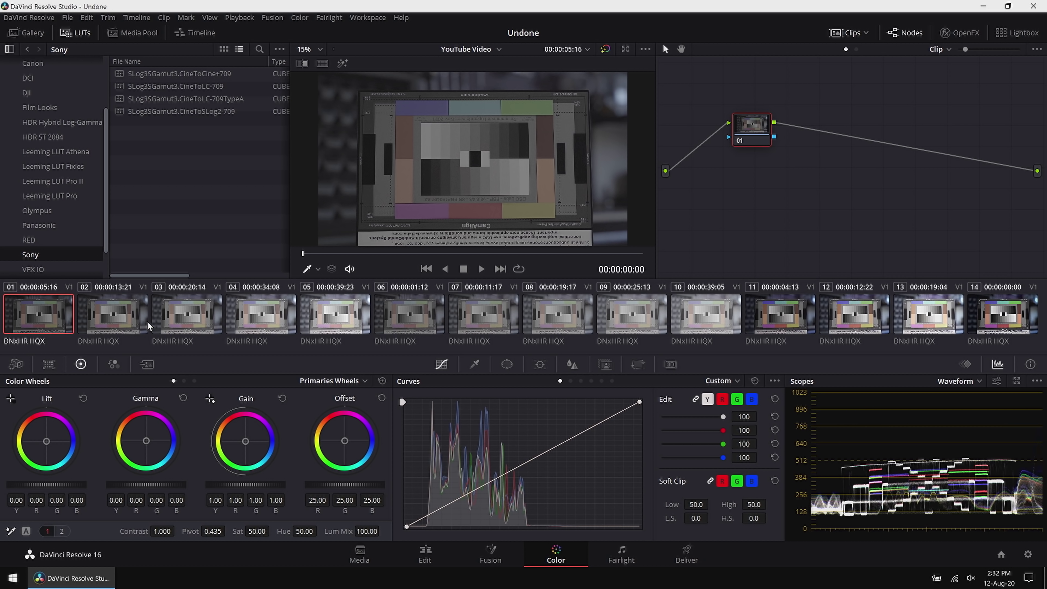
left_click(343, 320)
key("Down")
key("Down")
key("Down")
key("Down")
key("Down")
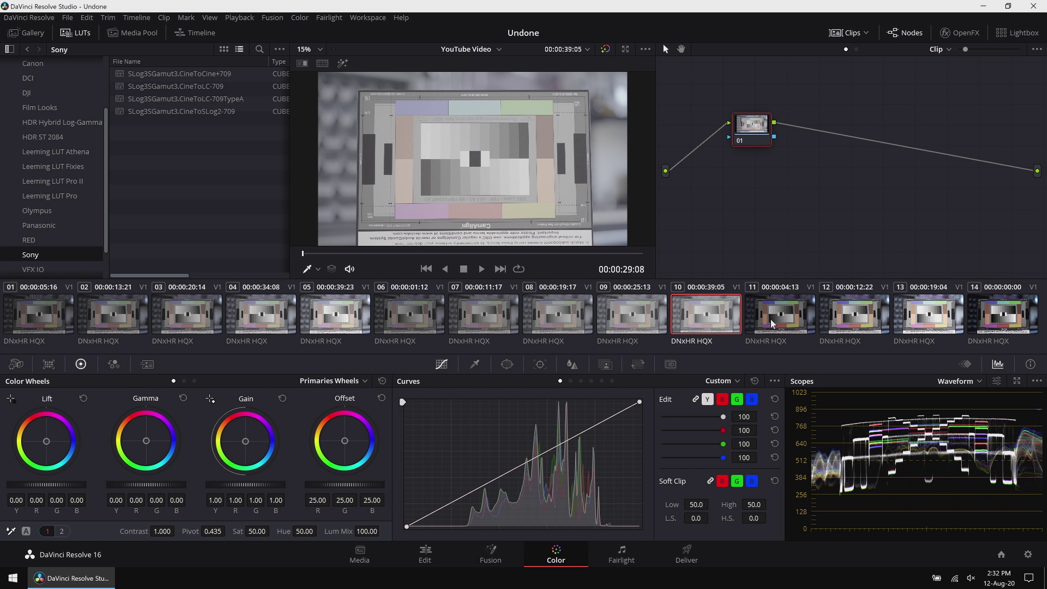
left_click(771, 319)
left_click(854, 317)
left_click(926, 319)
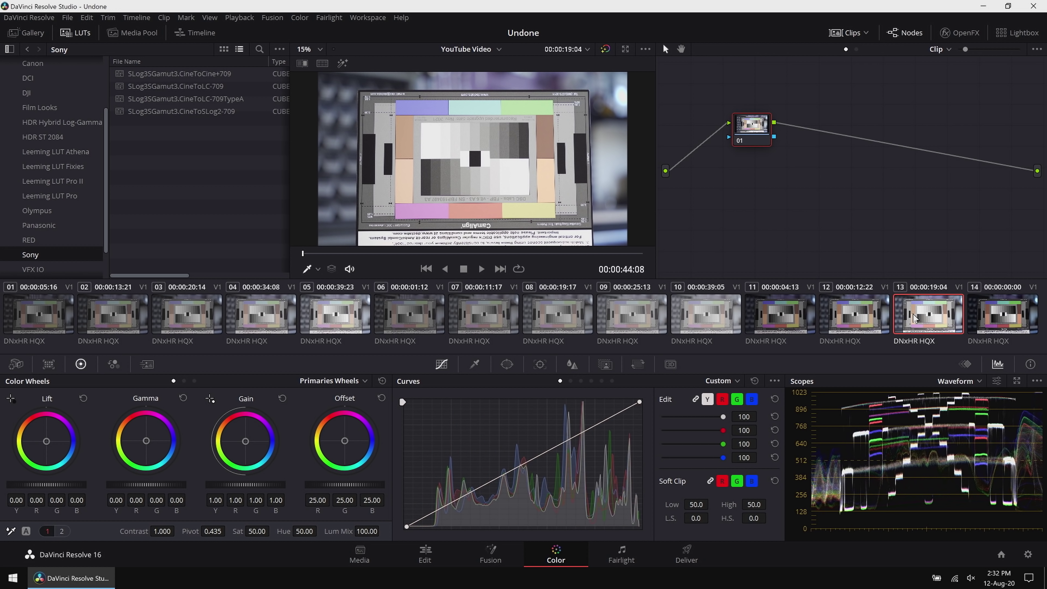
left_click(1003, 319)
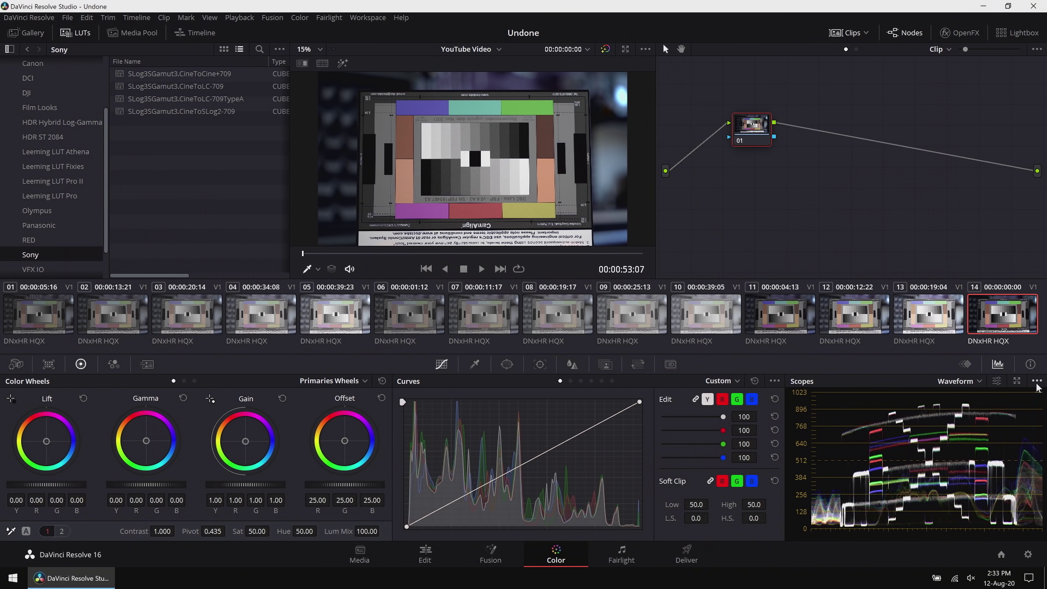
- Undock the Scopes panel into a floating window showing clip 14's Waveform
left_click(1016, 382)
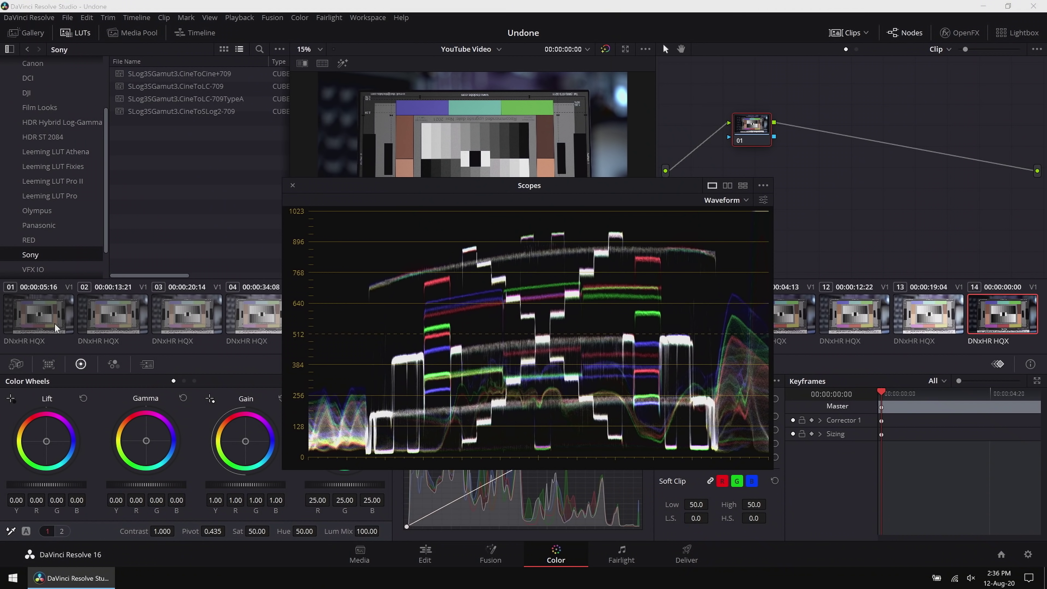
- Switch to clip 01 and drag the floating Waveform window right, clear of the viewer
left_click(50, 318)
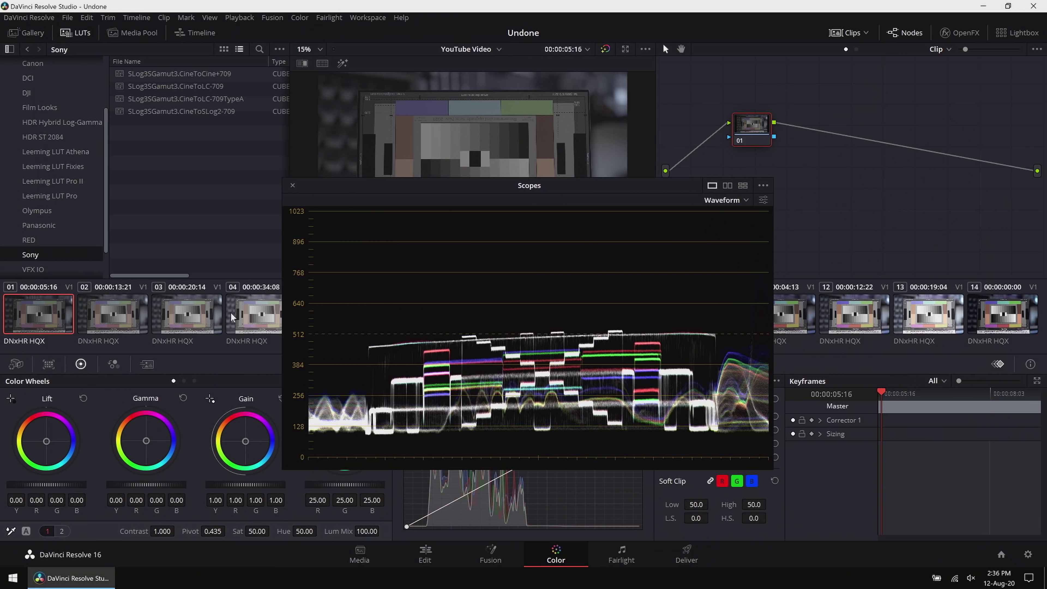
left_click_drag(467, 194, 632, 190)
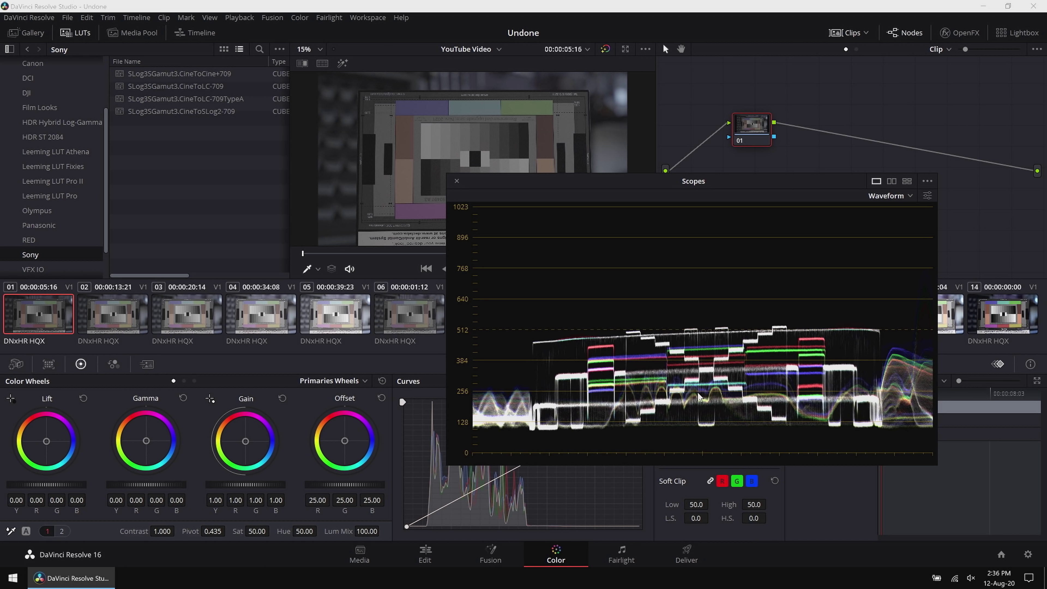
- Select clip 03 in the clip strip to view its Waveform
left_click(194, 314)
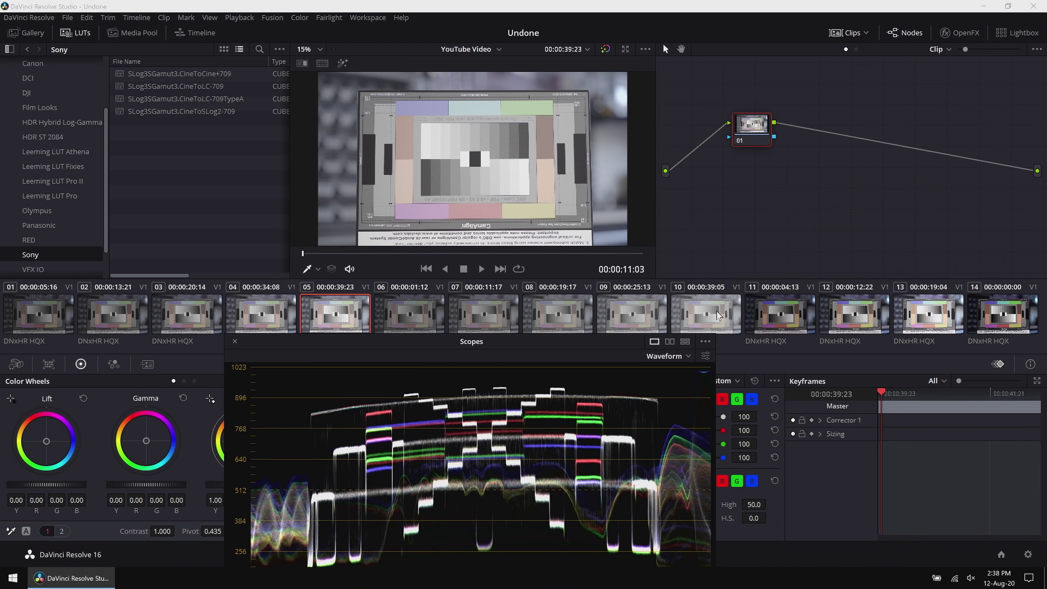
- Check clip 10's Waveform, nudge the scope window right, then switch to clip 14
left_click(716, 310)
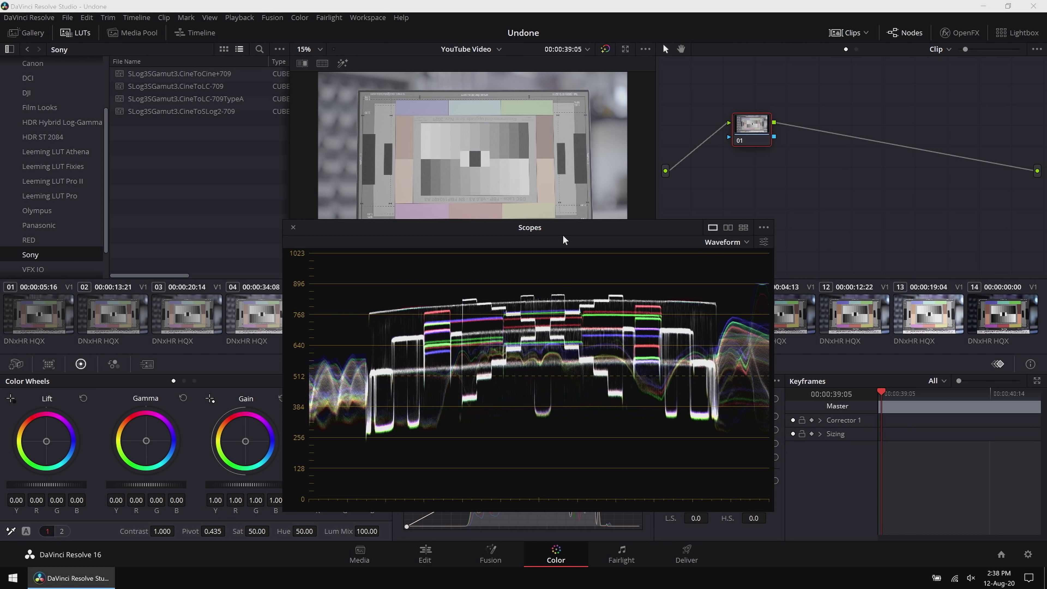
left_click_drag(563, 239, 593, 236)
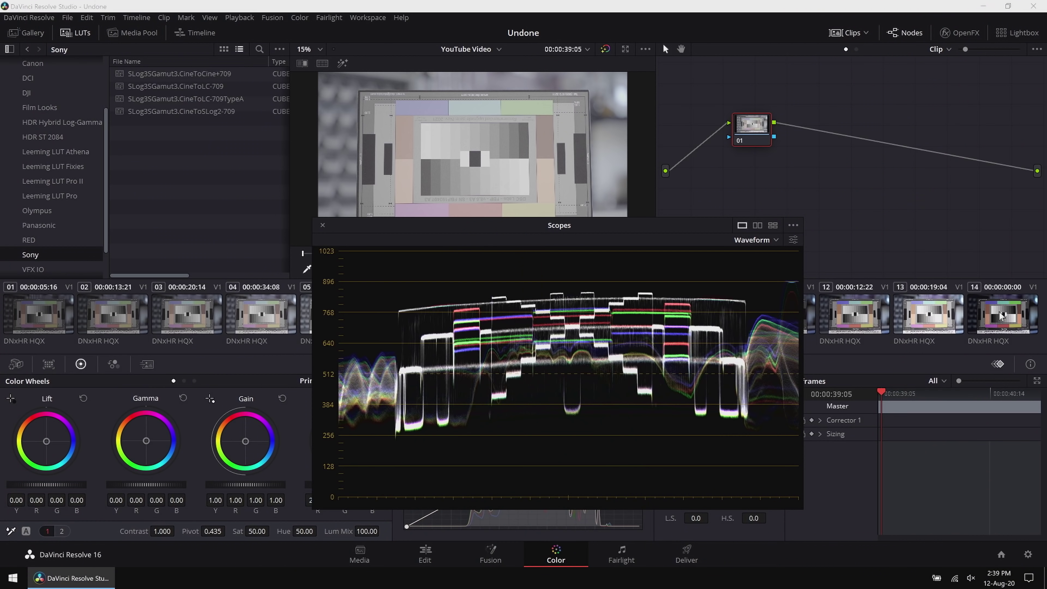
left_click(998, 311)
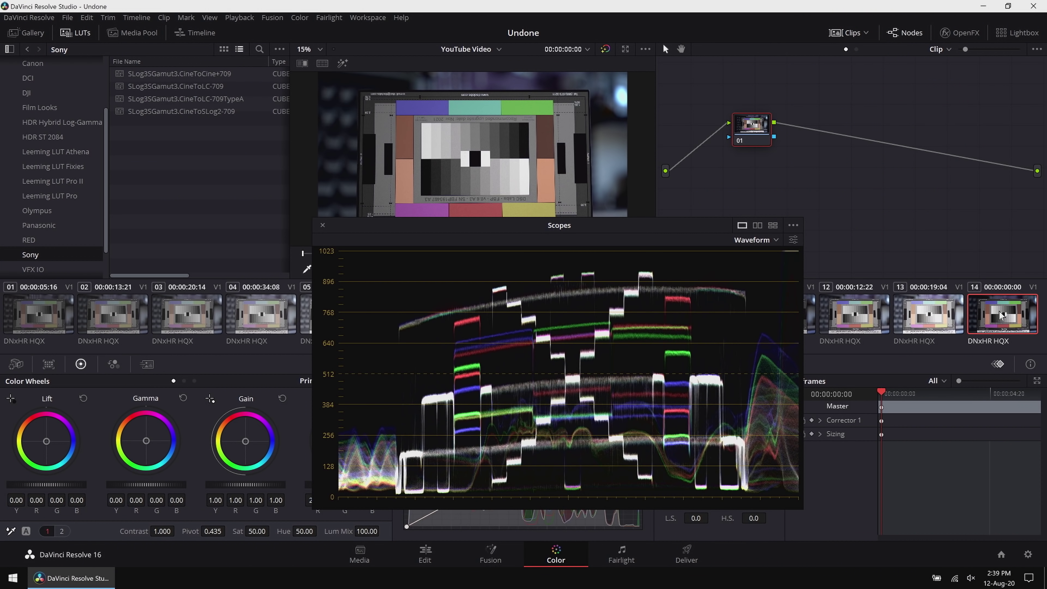
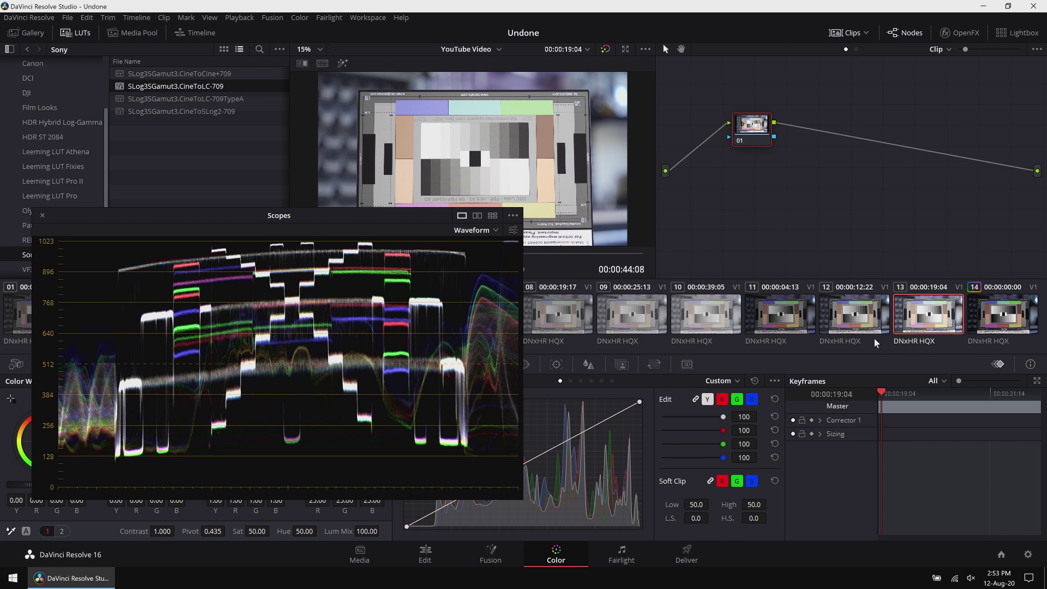
- Select clip 11's test chart by stepping back from clip 12 in the clip strip
left_click(840, 323)
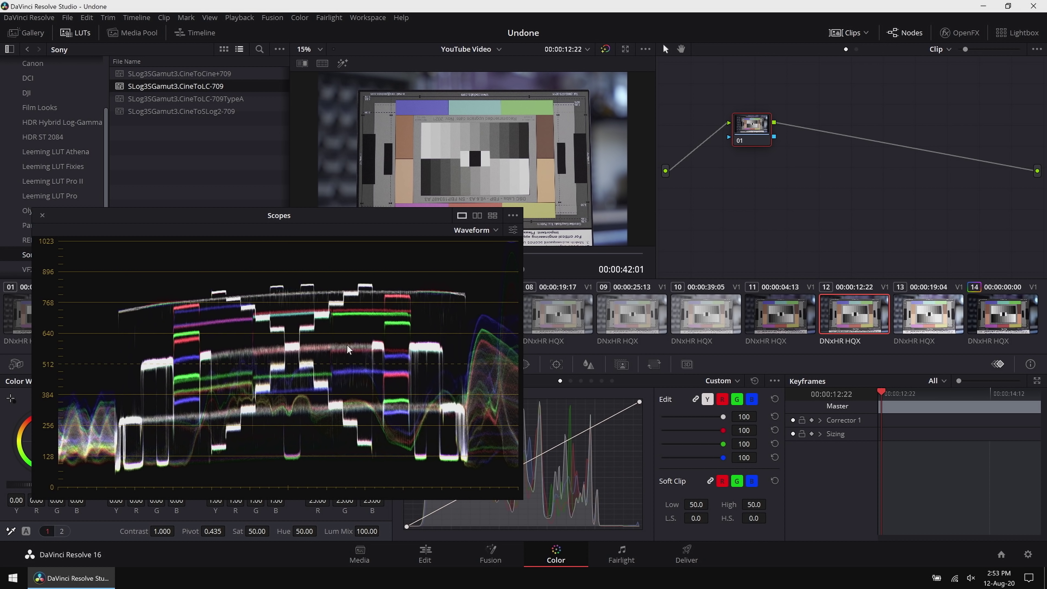
key("Up")
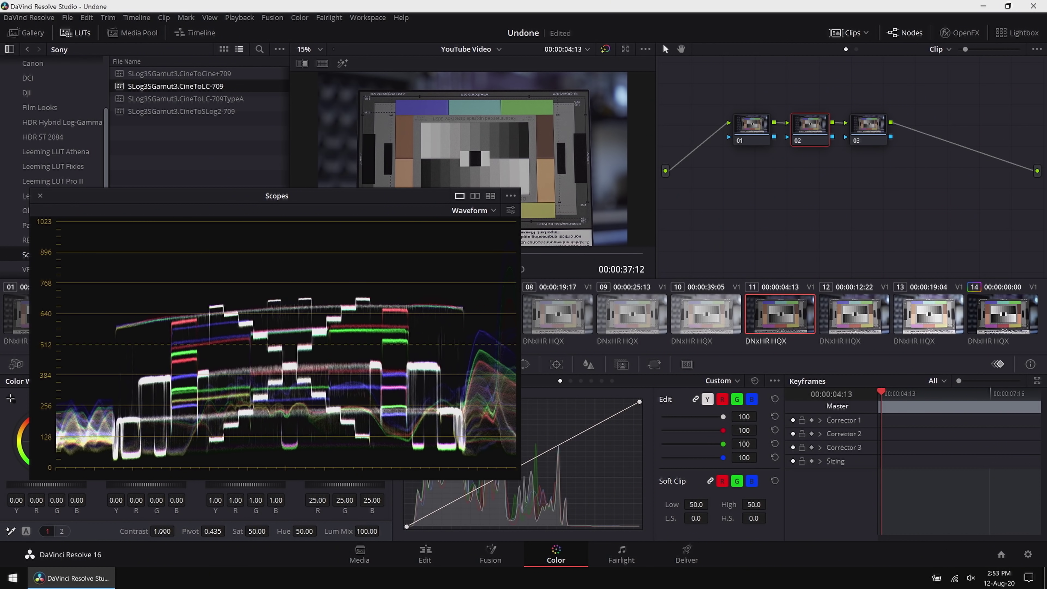
- Set clip 11's contrast to 1.134, gain to 1.27, gamma to -0.02, then view full screen
left_click_drag(162, 531, 228, 531)
left_click_drag(320, 199, 333, 170)
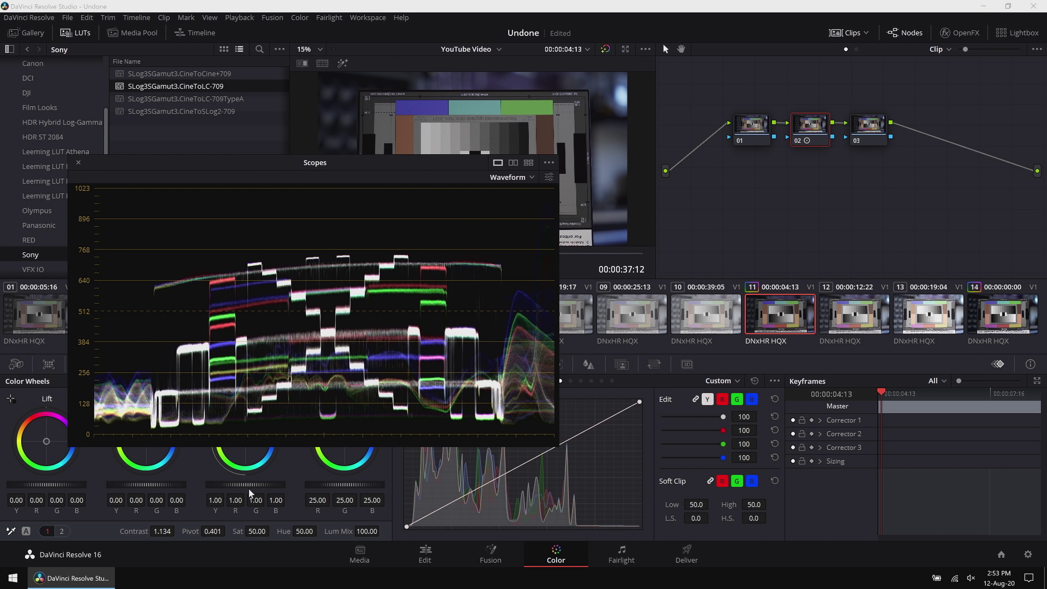
left_click_drag(250, 490, 249, 491)
left_click_drag(161, 491, 162, 491)
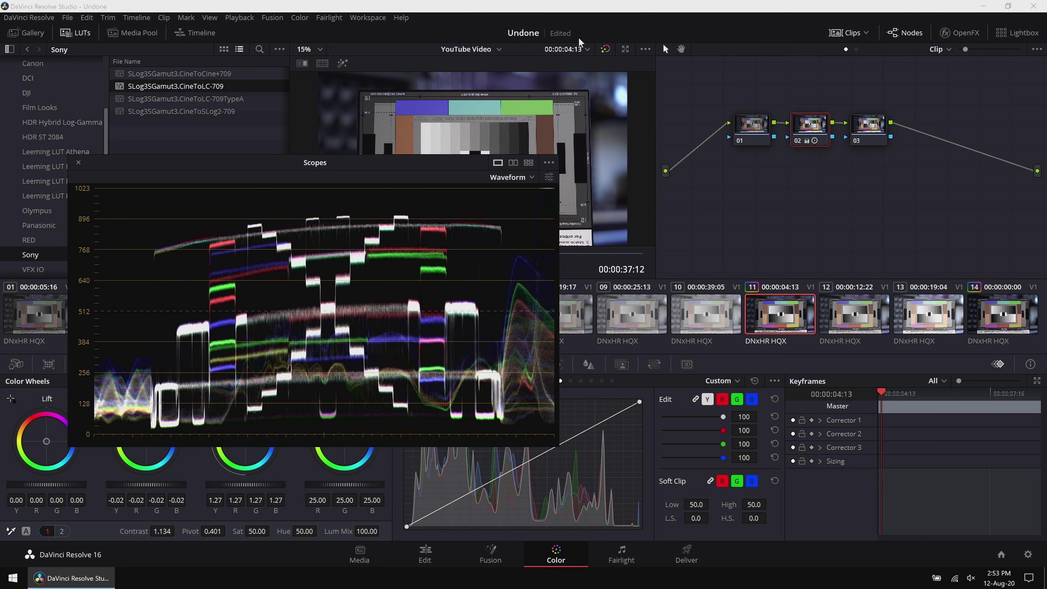
key("ctrl+f")
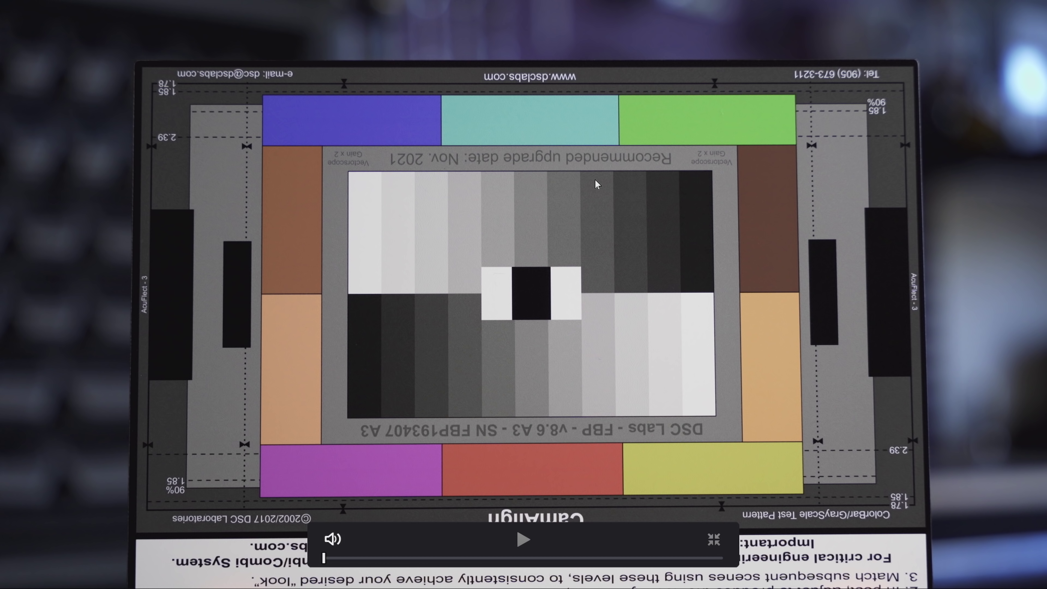
- Leave full screen and apply the Leeming LUT Pro II Sony A Series HLG3 LUT to node 01
key("ctrl+f")
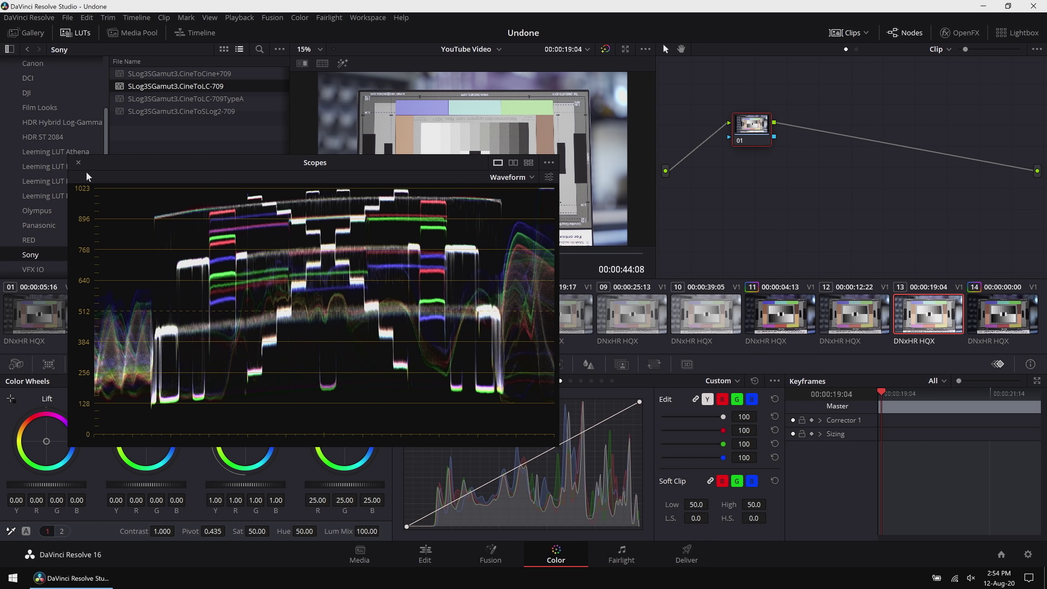
left_click(25, 198)
left_click_drag(198, 168, 231, 259)
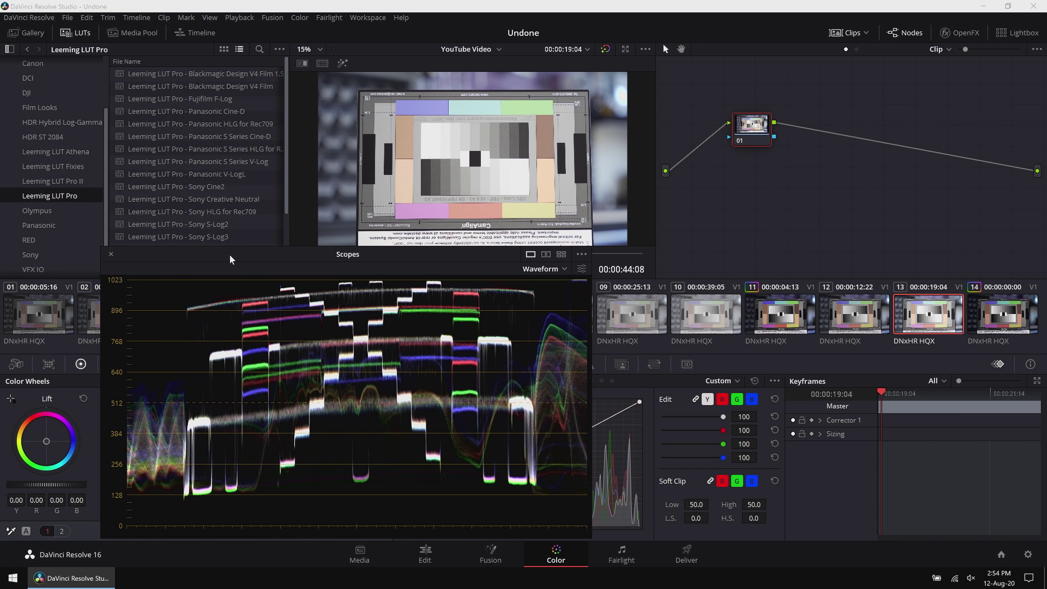
left_click(68, 185)
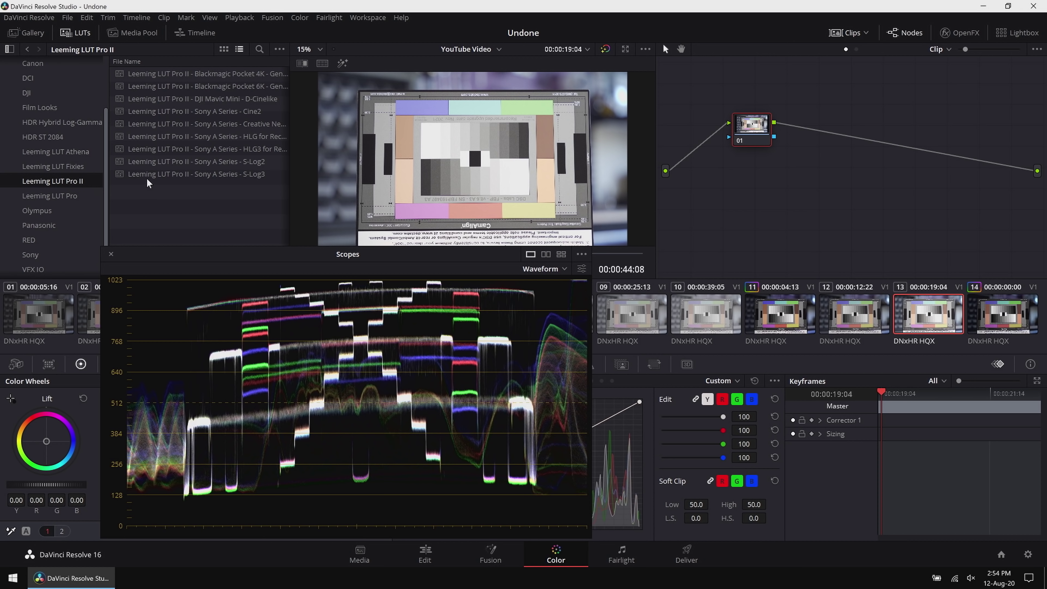
left_click_drag(133, 149, 750, 127)
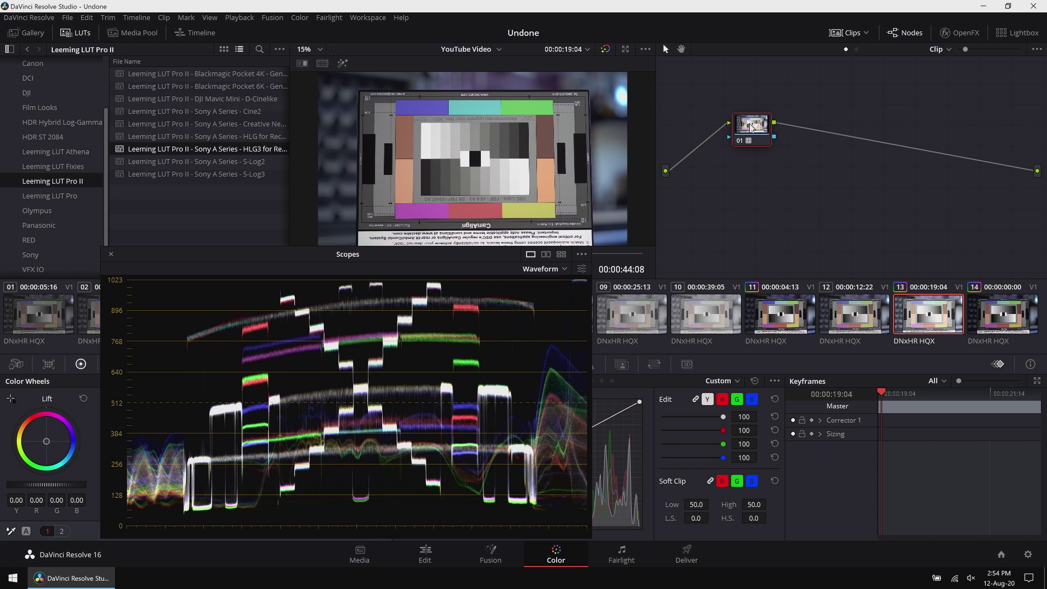
left_click_drag(433, 254, 529, 151)
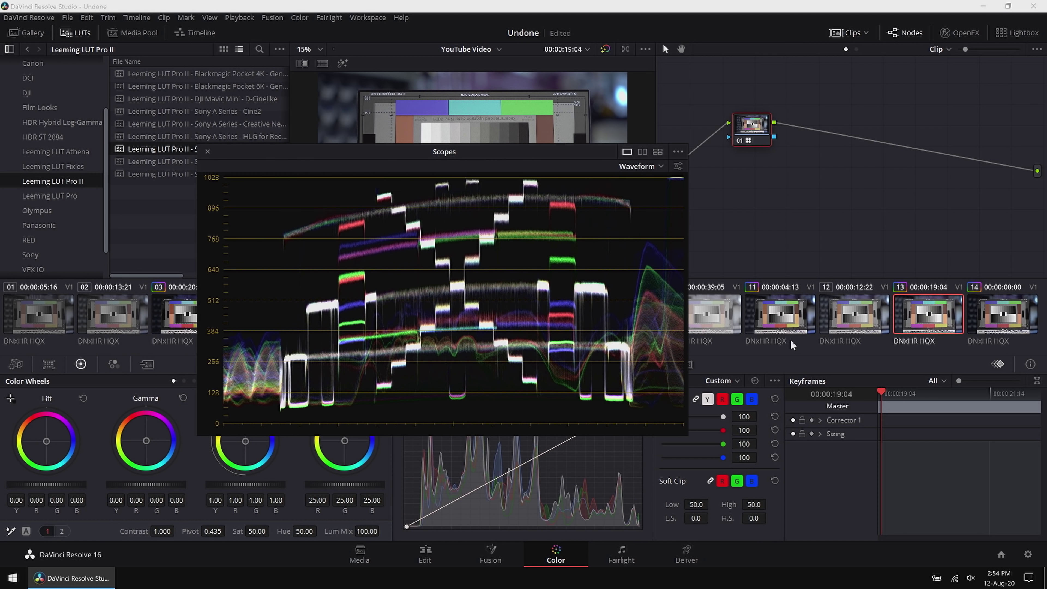
- Toggle between clips 13 and 11 to compare the LUT result against the graded chart
left_click(777, 321)
left_click(935, 319)
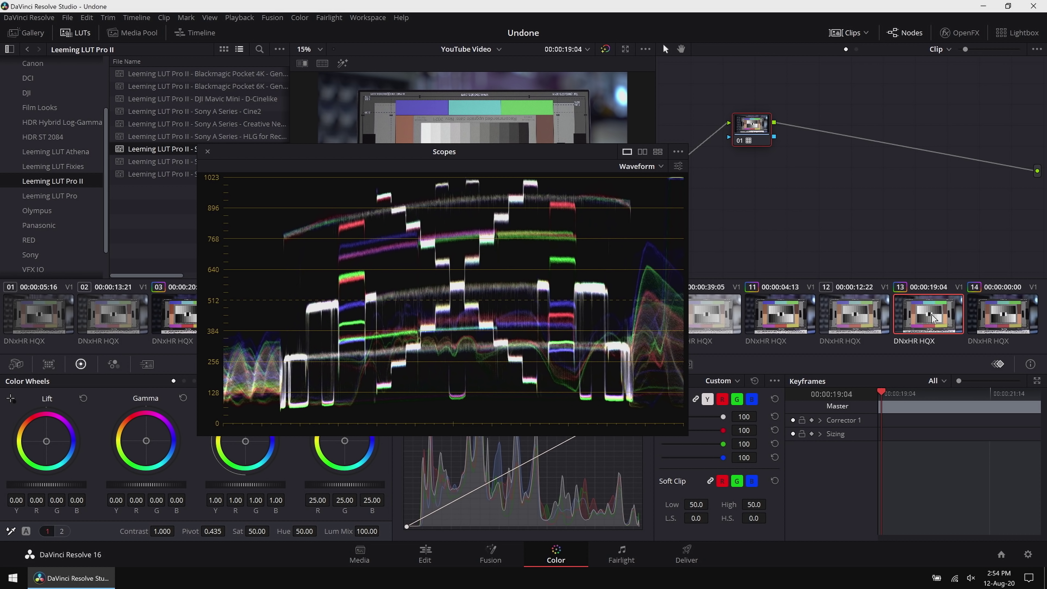
left_click(802, 324)
left_click(935, 316)
left_click(803, 323)
left_click(915, 320)
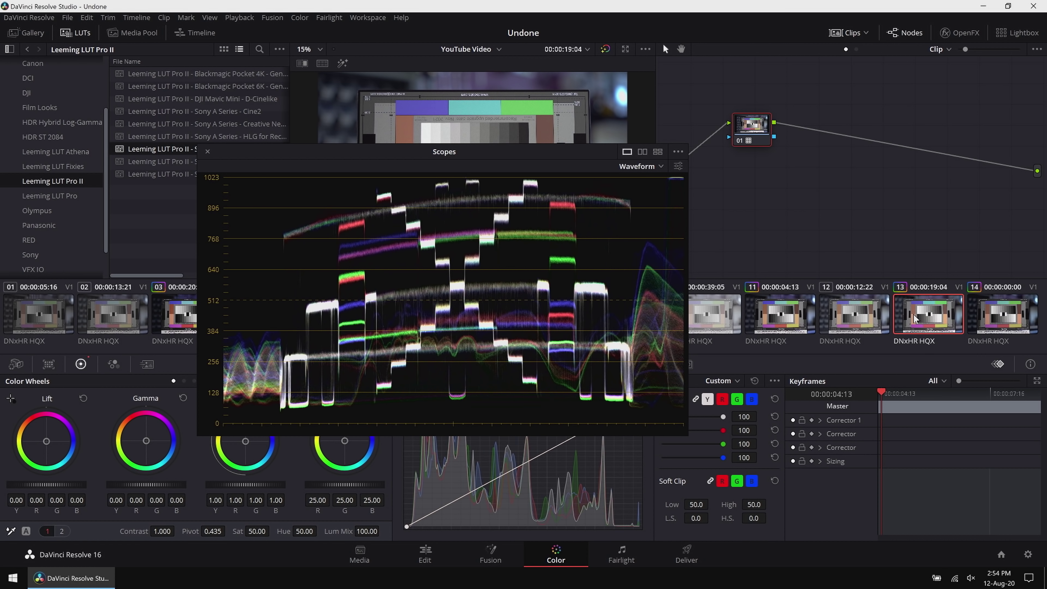
left_click(812, 325)
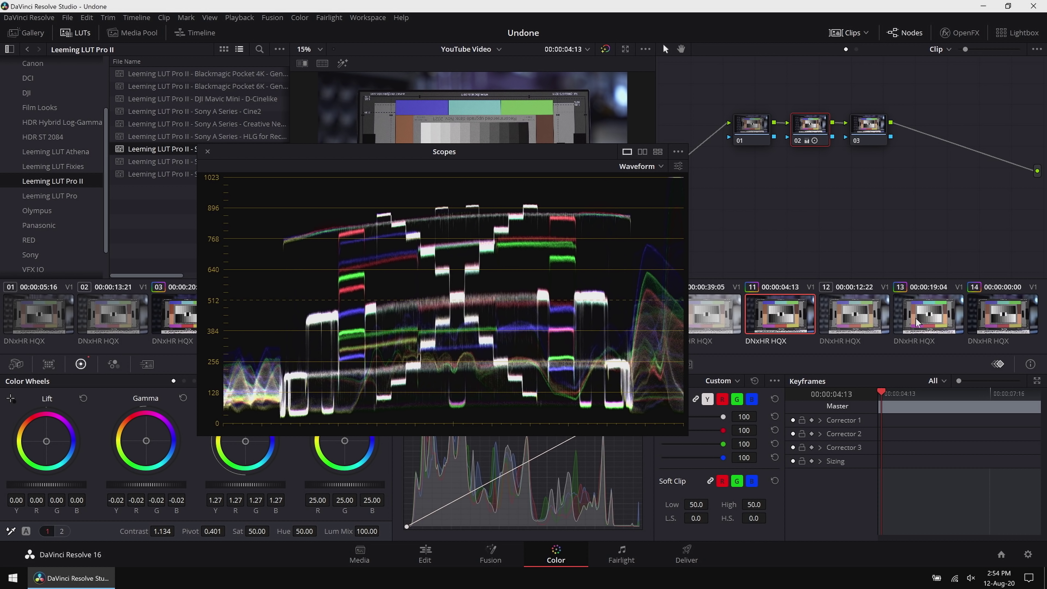
left_click(934, 328)
left_click(786, 324)
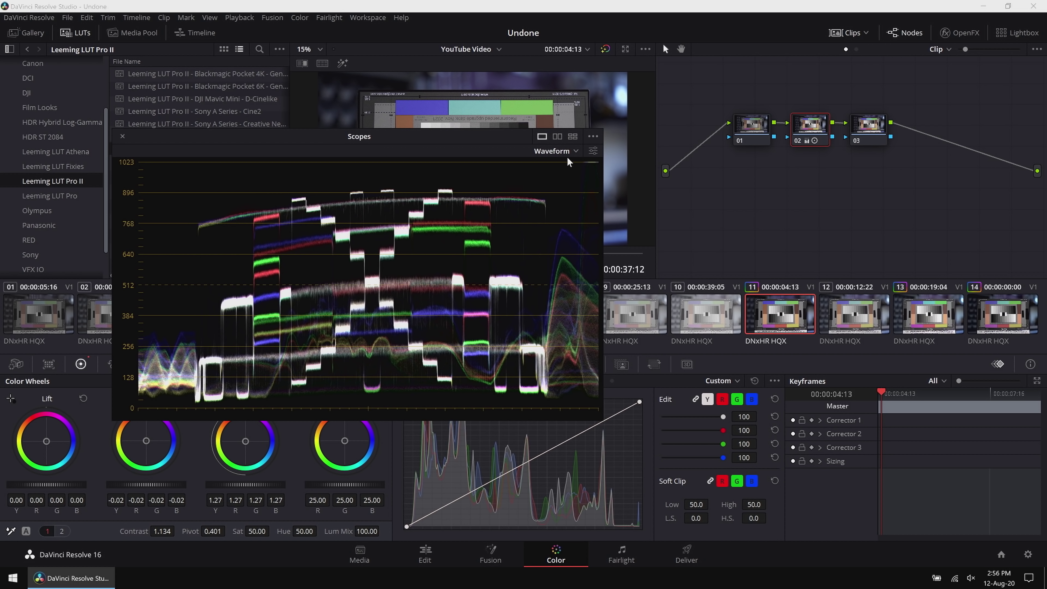
- Switch the scope to Vectorscope and check clip 13's colour points
left_click(569, 191)
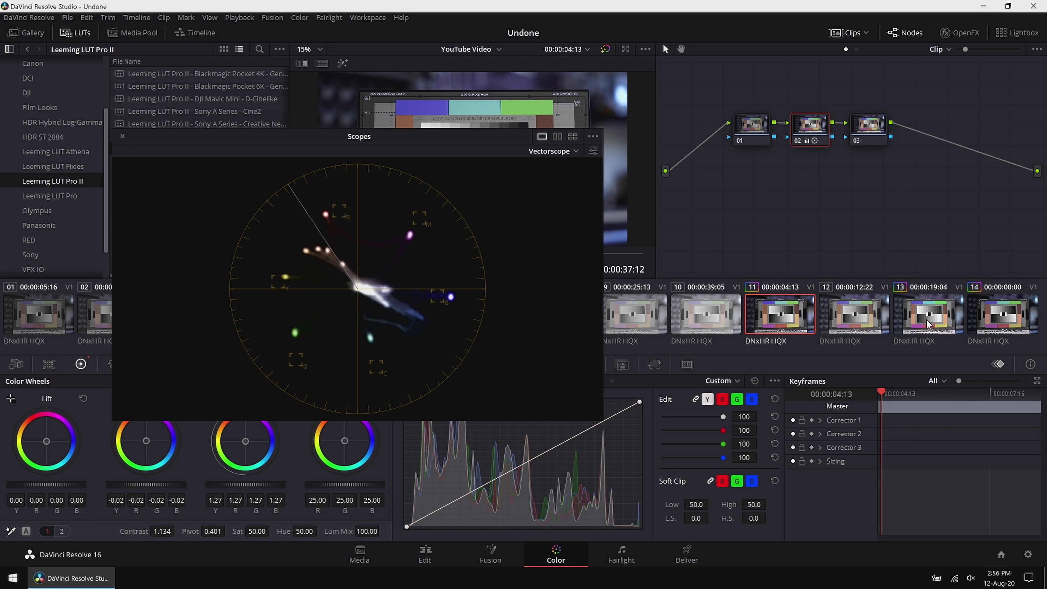
left_click(929, 323)
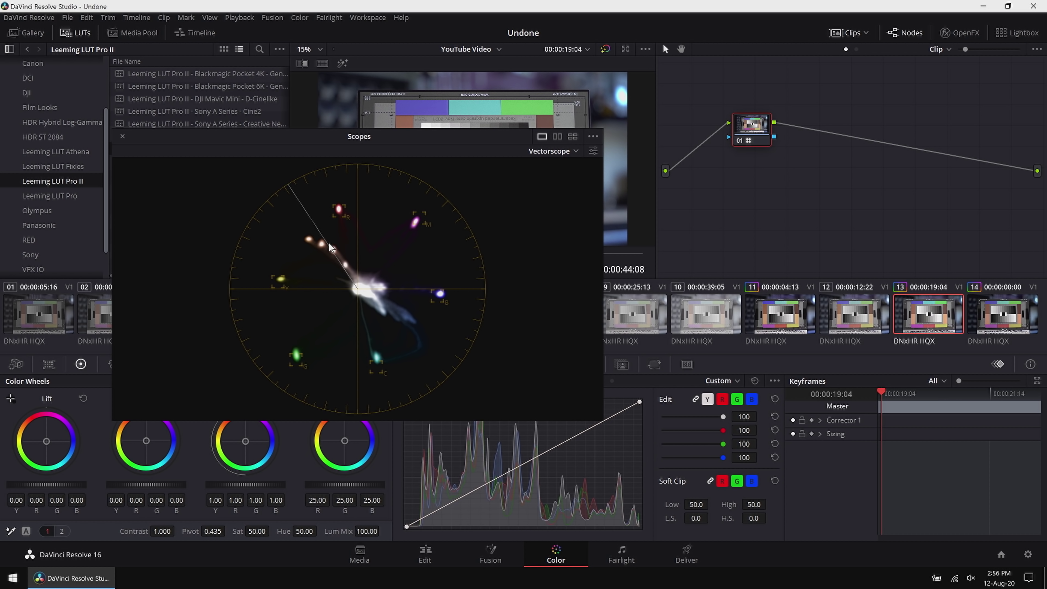
- Reposition the scopes window to review the LUT-applied chart's waveform traces
left_click_drag(385, 143, 376, 173)
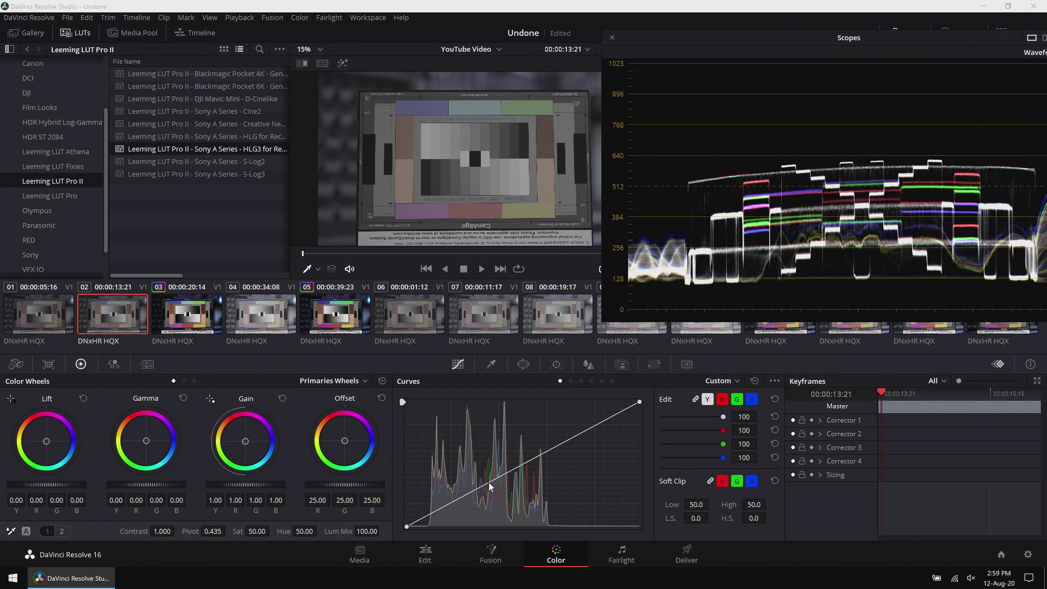
- Select clip 02 in the clip strip
left_click_drag(816, 55, 799, 41)
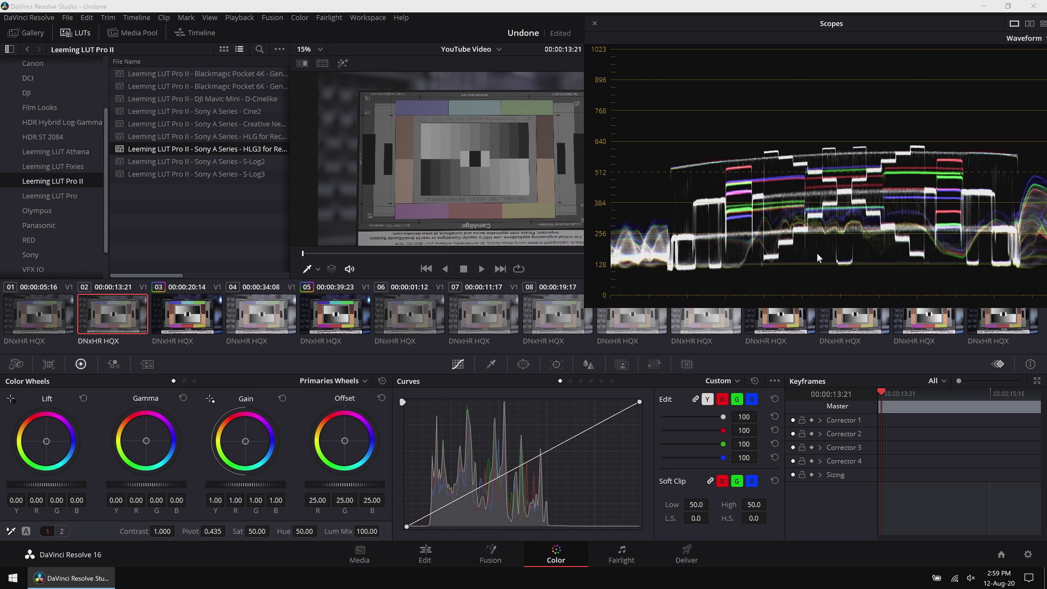
left_click(996, 333)
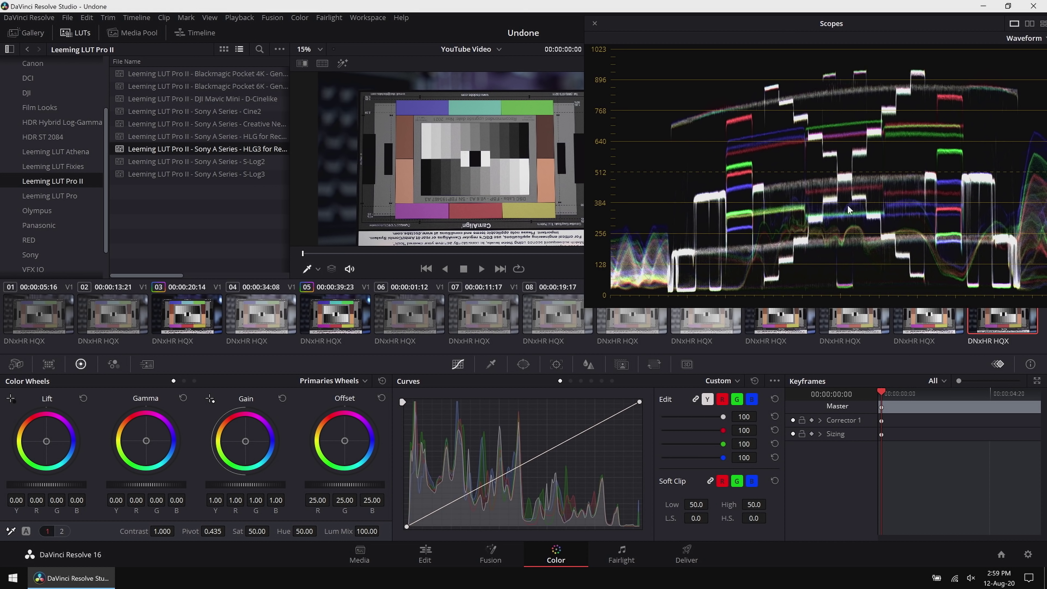
left_click(117, 323)
- Shape a multi-point S-curve on the Y curve, lifting highlights and pulling shadows down
left_click_drag(569, 440, 568, 409)
left_click_drag(456, 493, 453, 511)
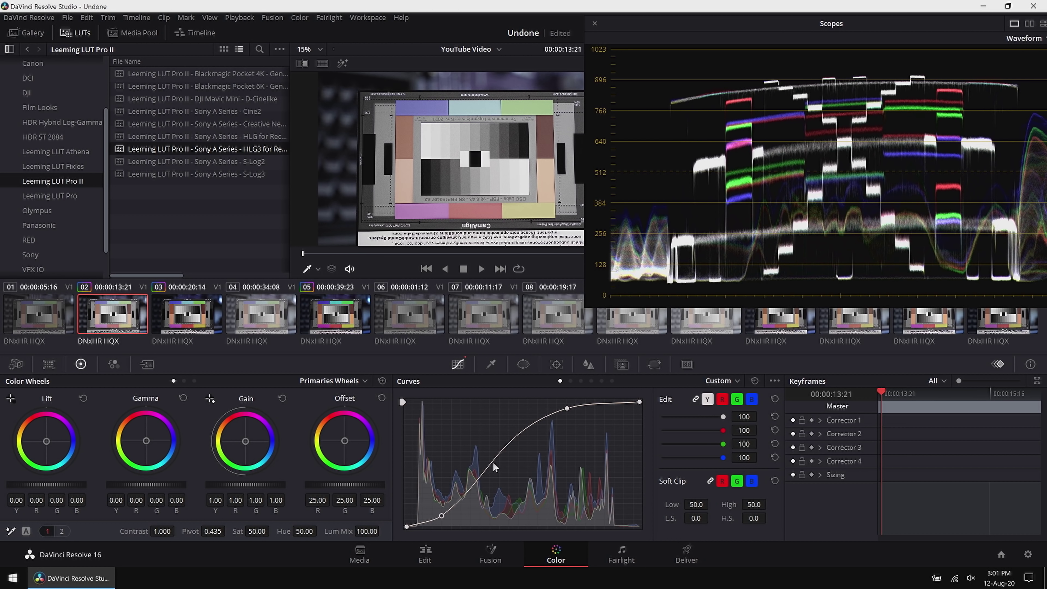
left_click_drag(495, 466, 503, 470)
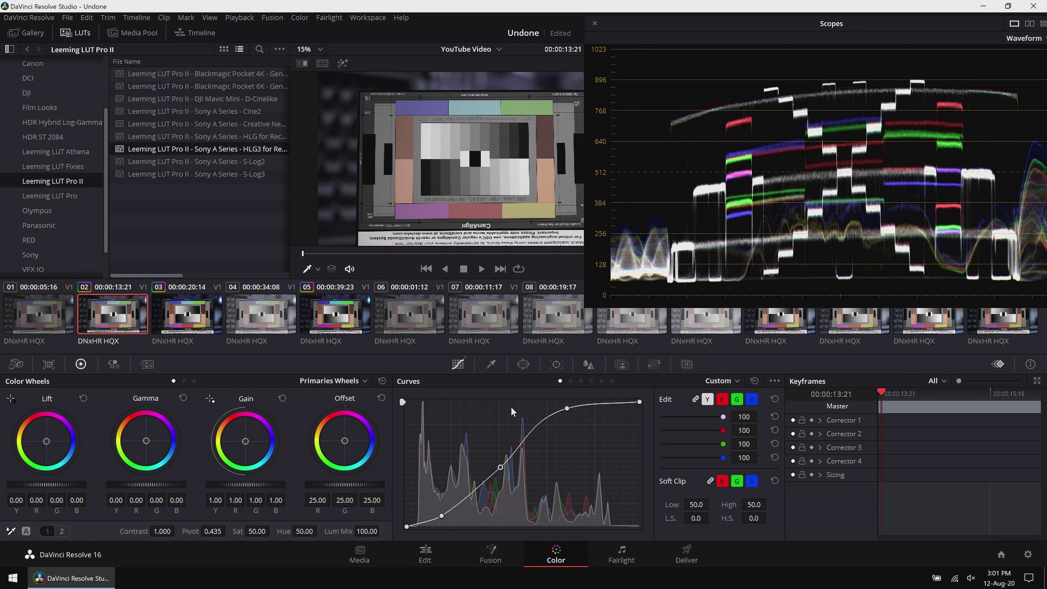
left_click_drag(522, 444, 559, 411)
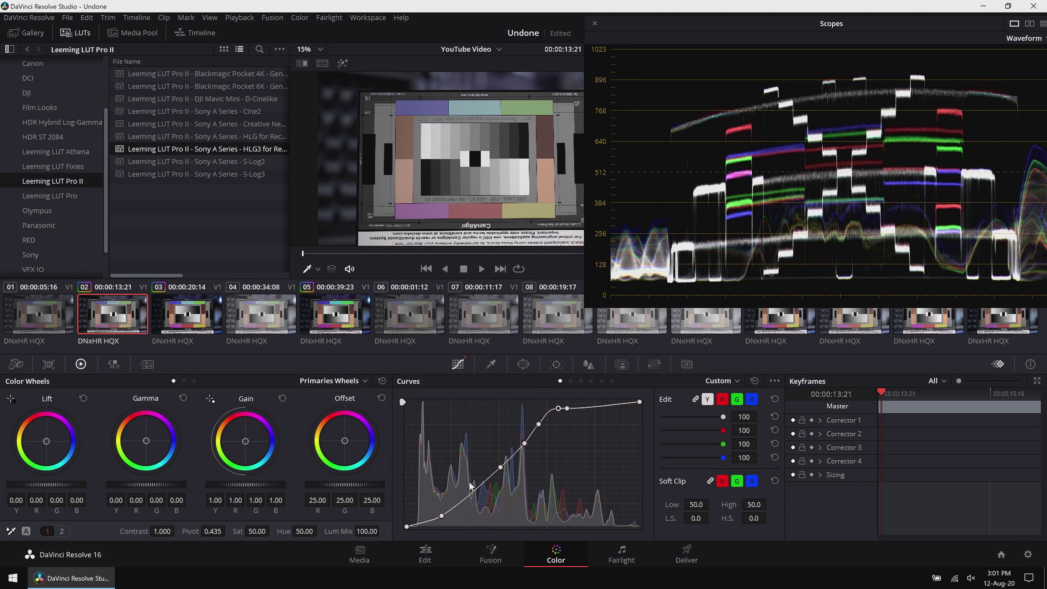
left_click_drag(483, 482, 462, 508)
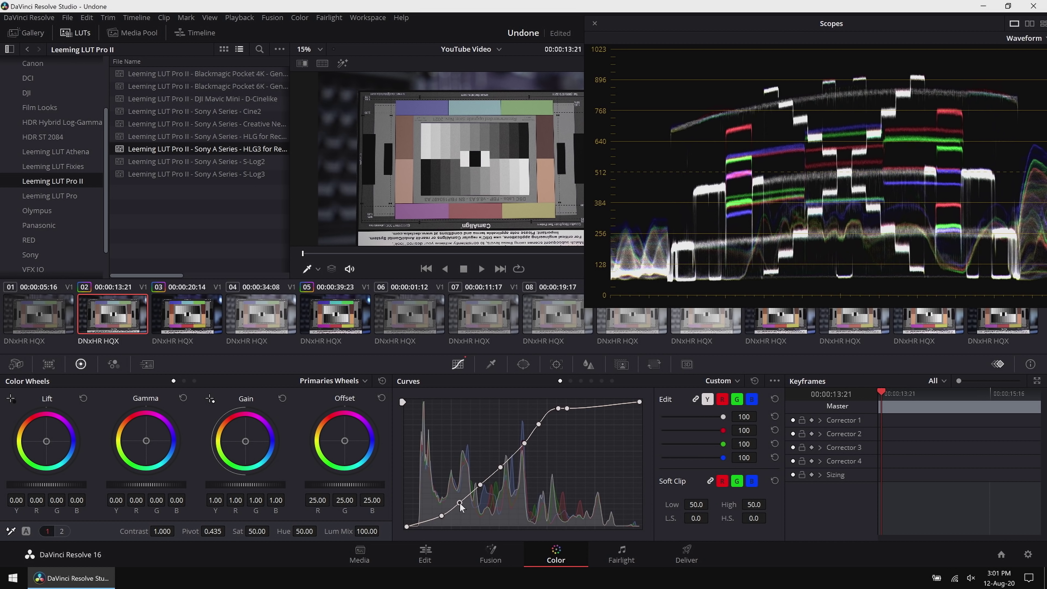
left_click_drag(446, 518, 443, 521)
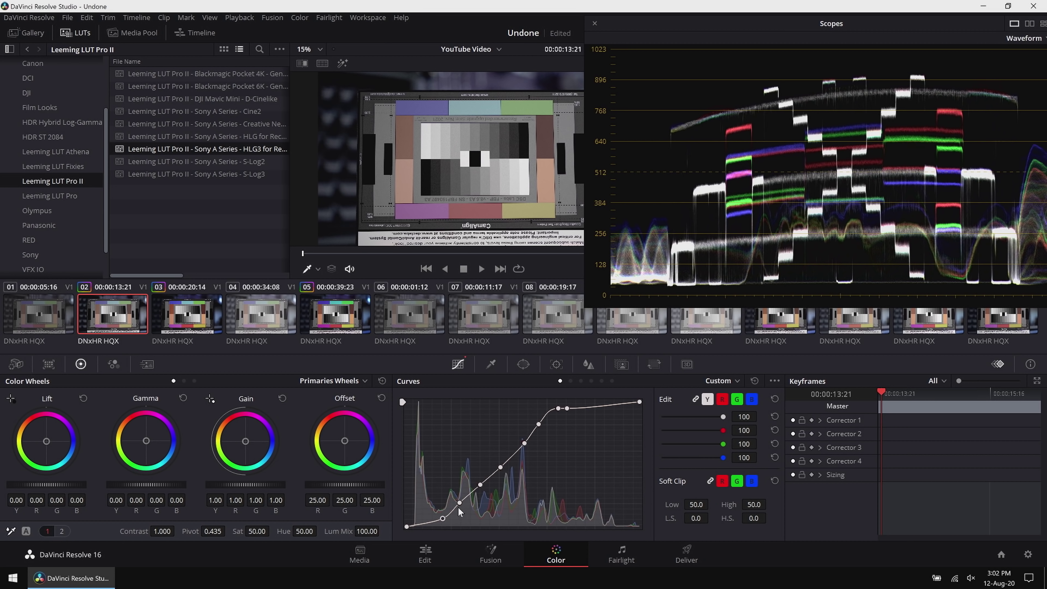
left_click_drag(459, 504, 460, 503)
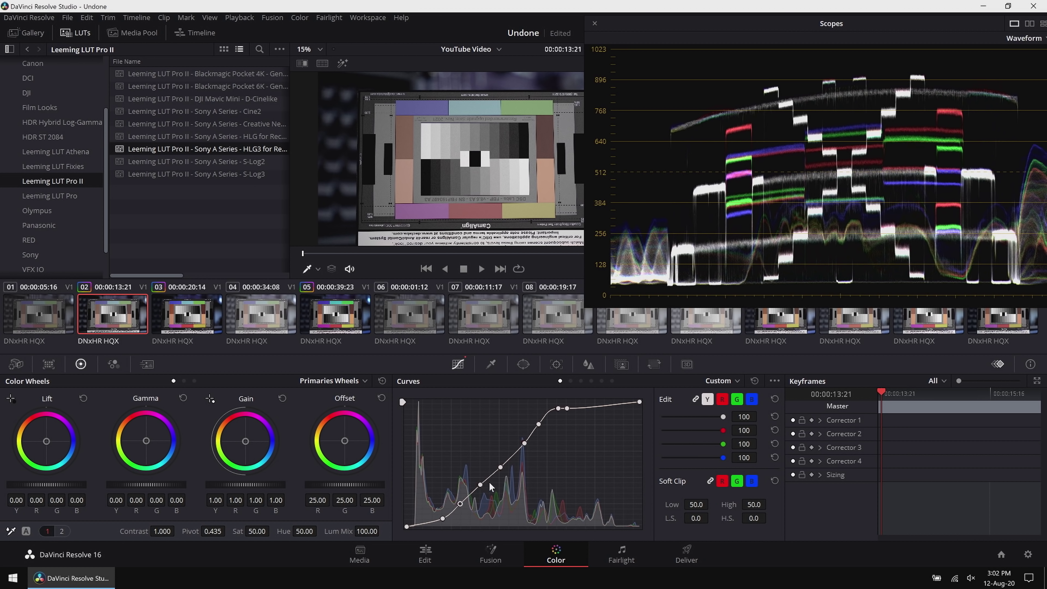
left_click_drag(484, 488, 485, 490)
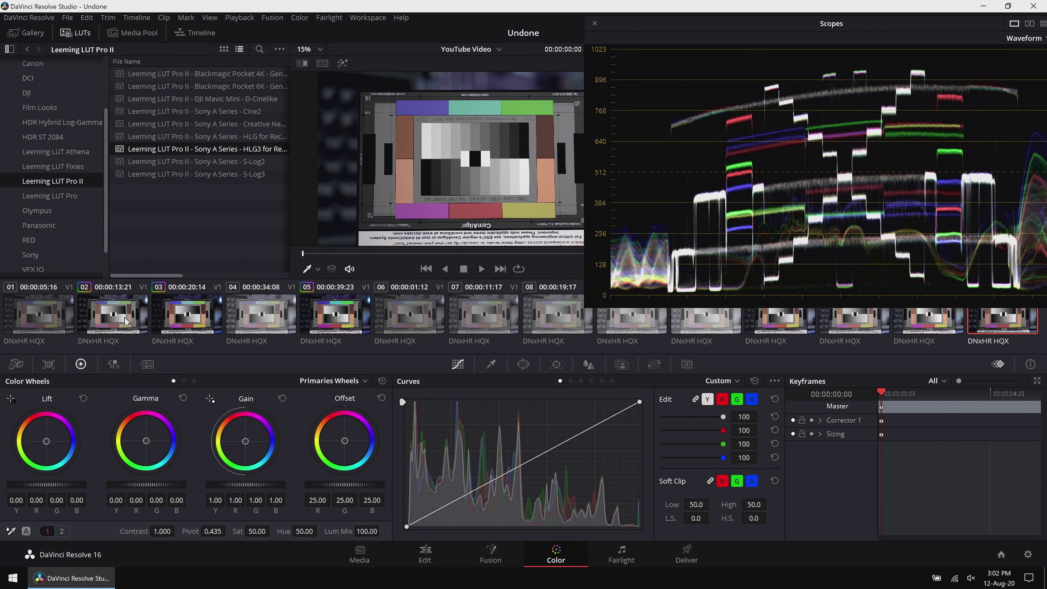
- Select clip 02's thumbnail to bring up its grade
left_click(125, 321)
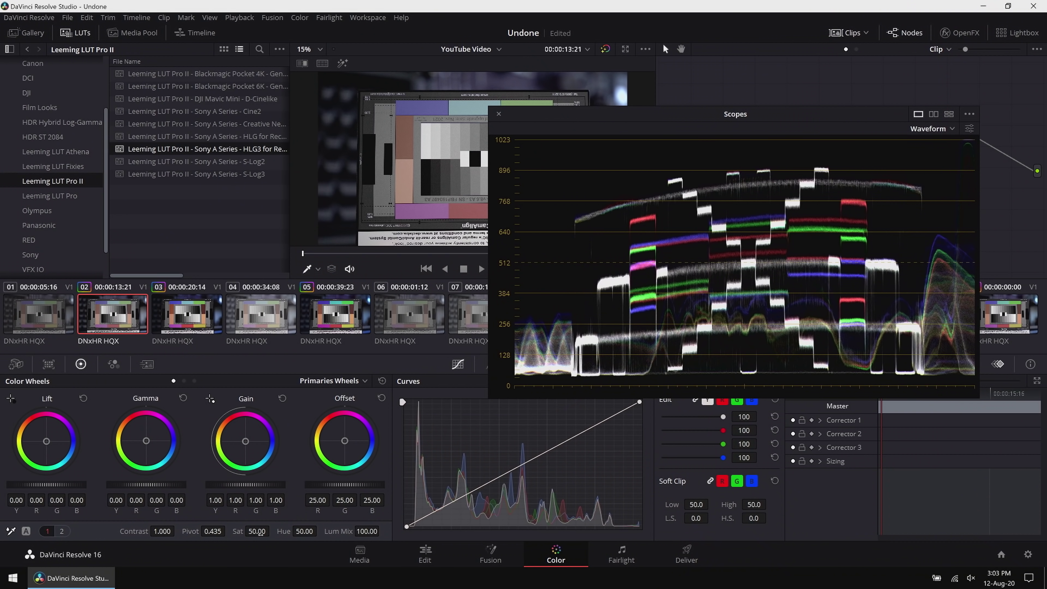
- Set saturation to 75 and toggle nodes 01 and 02 off and on to compare
type("5")
key("Return")
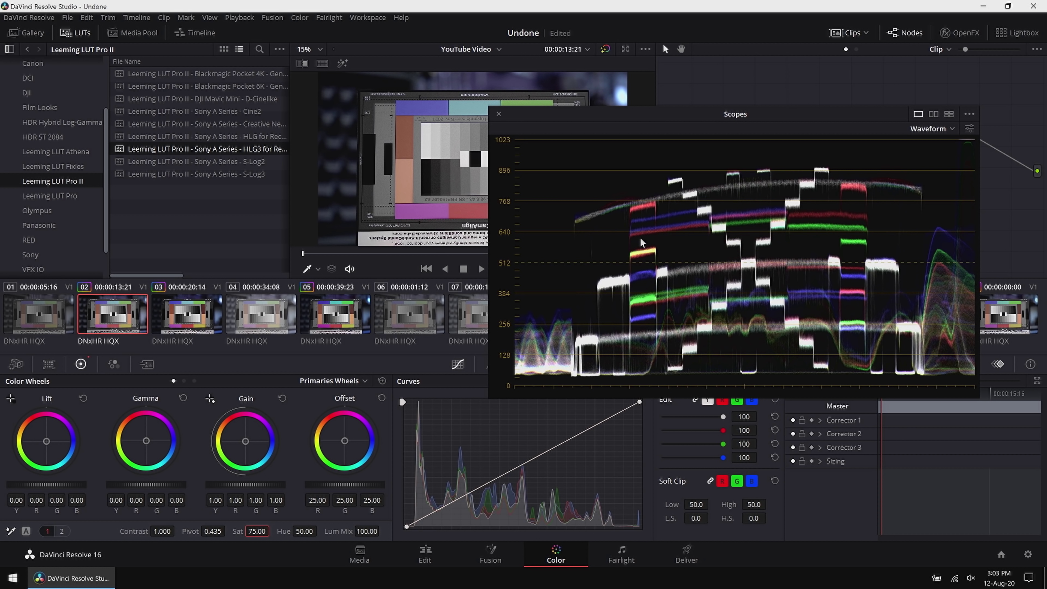
left_click_drag(761, 122, 482, 146)
left_click(799, 141)
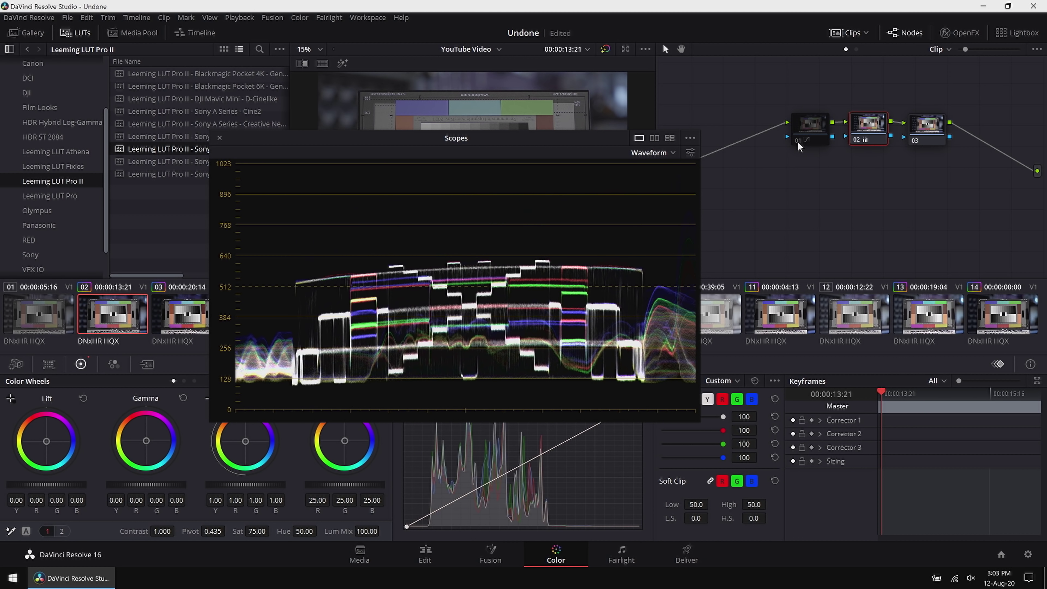
left_click(798, 141)
left_click(857, 140)
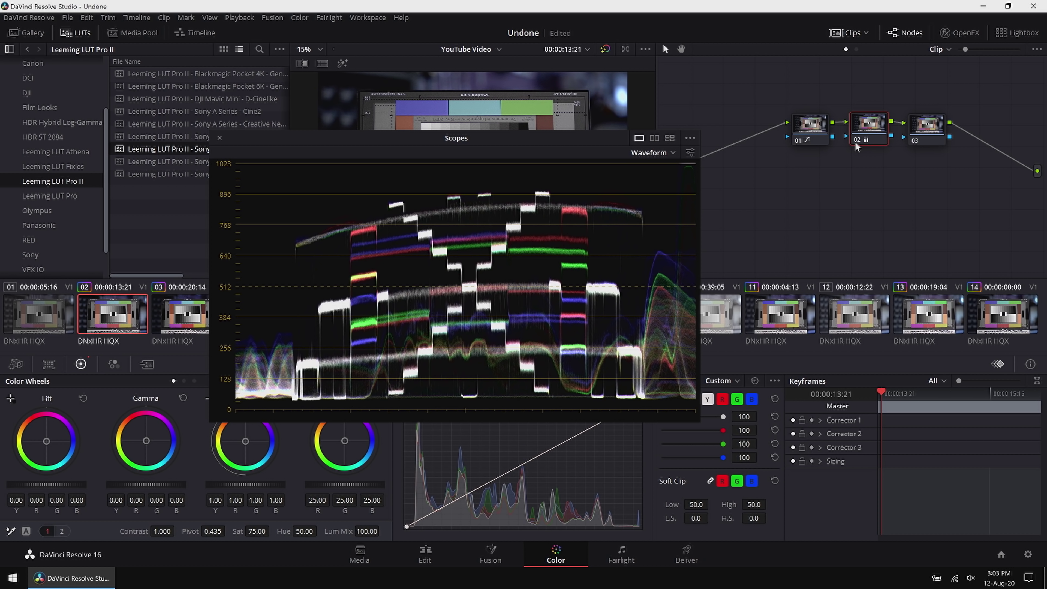
left_click(857, 140)
- Switch the scopes from Waveform to Vectorscope, keeping the node graph visible
left_click_drag(416, 149, 749, 104)
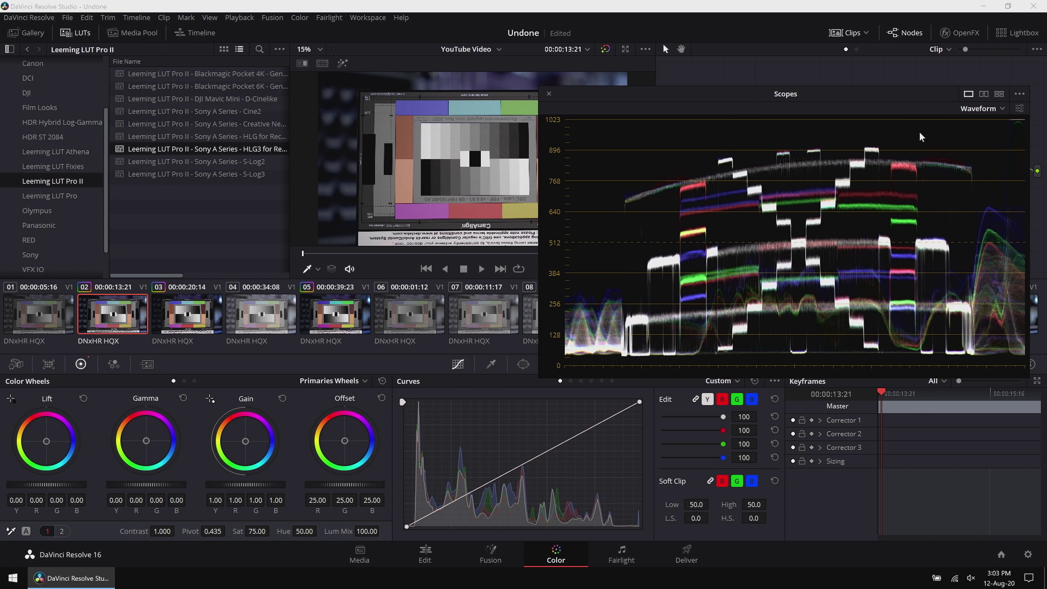
left_click(971, 112)
left_click(981, 146)
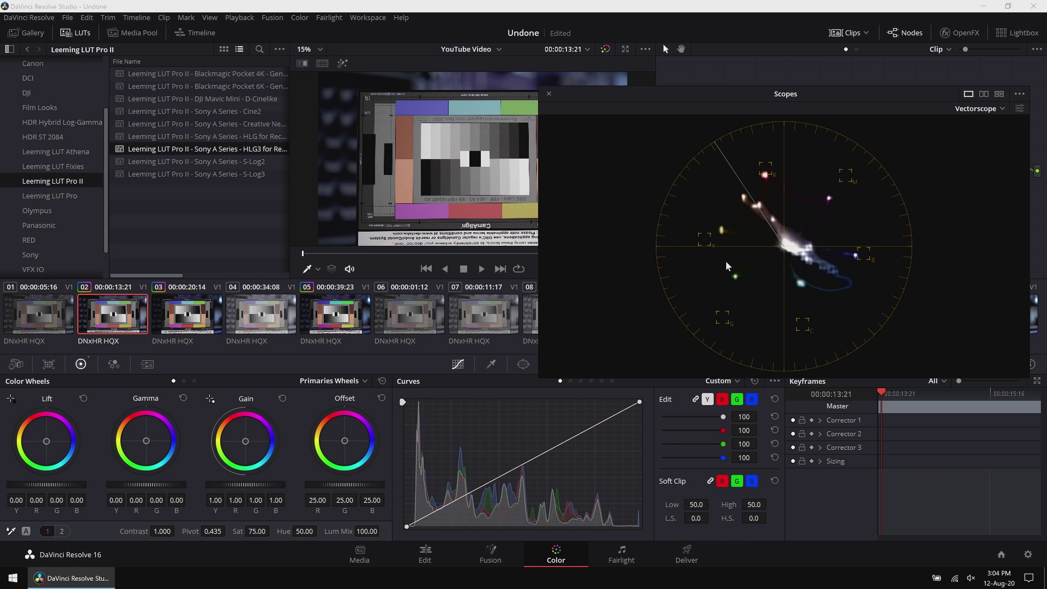
left_click_drag(812, 101, 505, 120)
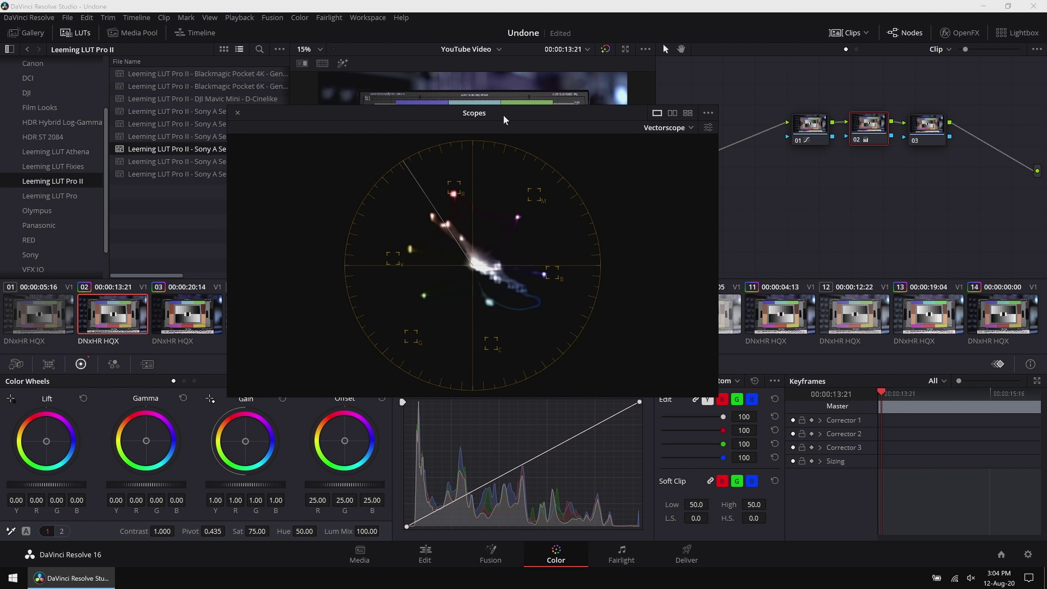
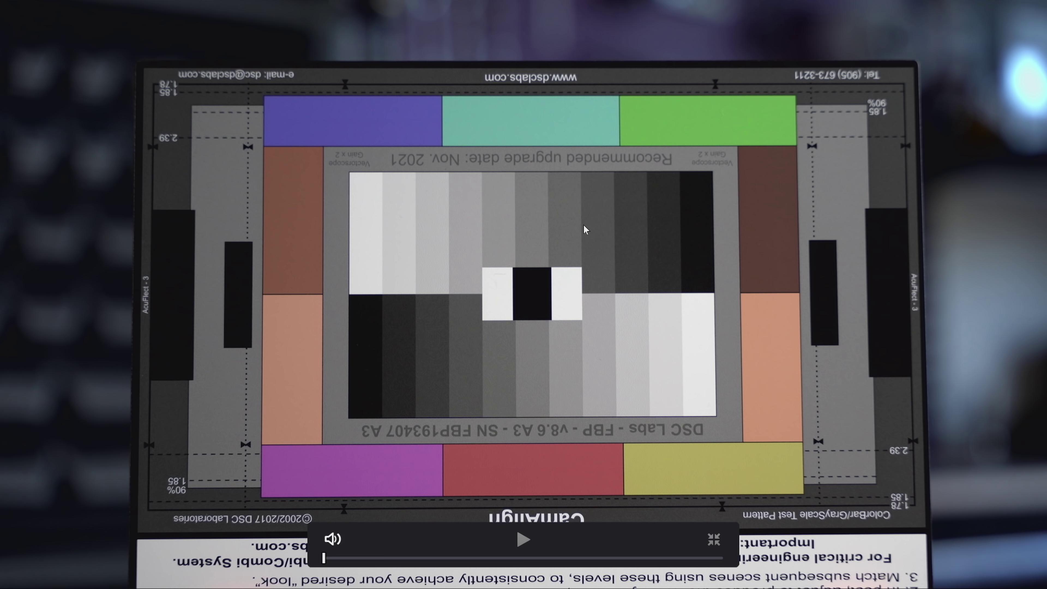
- Exit the full-screen viewer and return to the Color page showing clip 05's single-node tree
key("Escape")
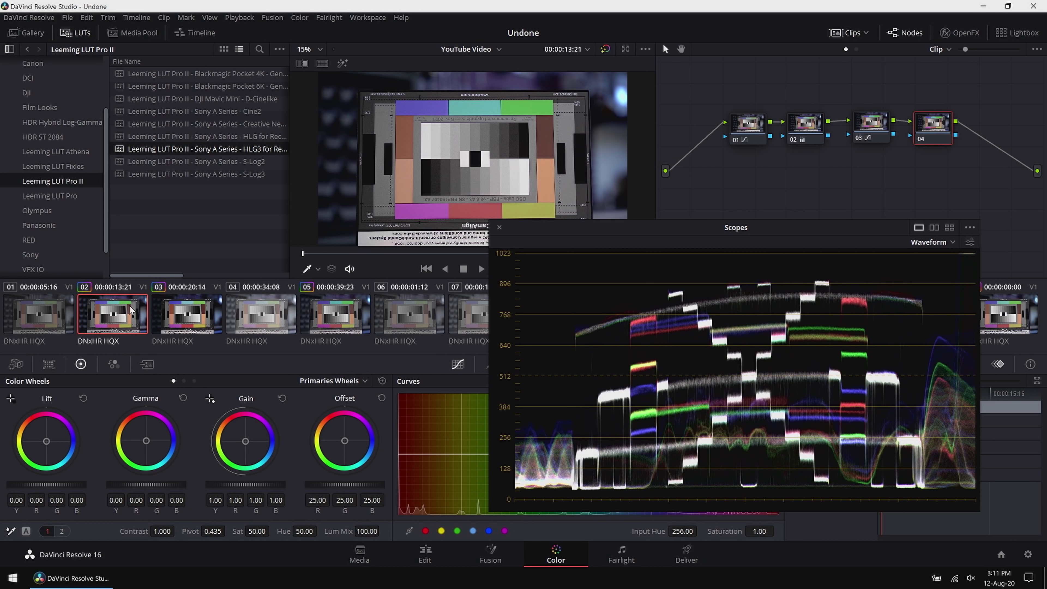
key("ctrl+f")
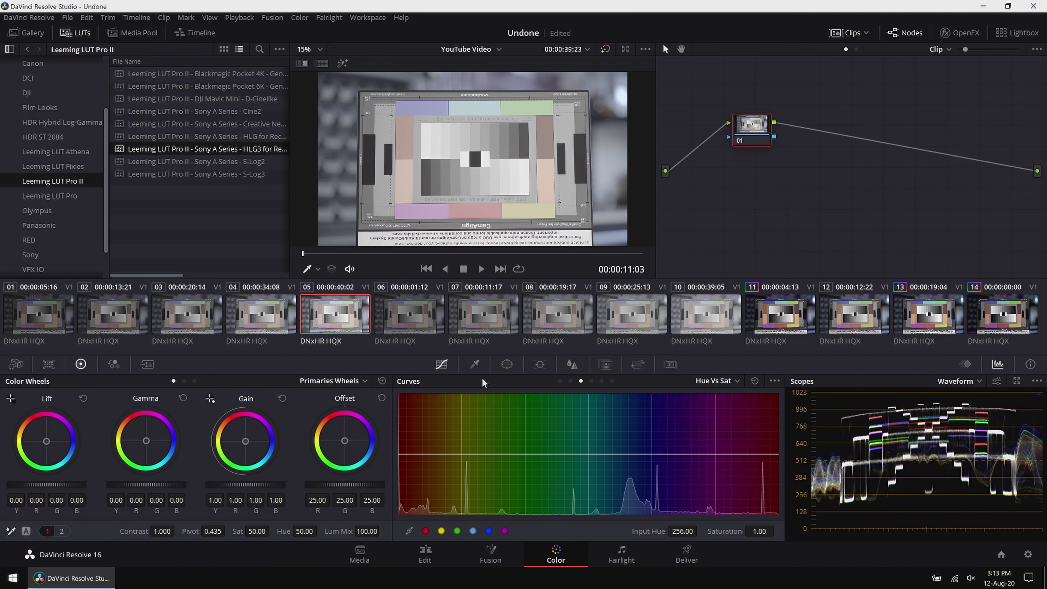
- Switch to the Custom curve and pull the Y curve's midpoint down to darken clip 05
left_click(560, 381)
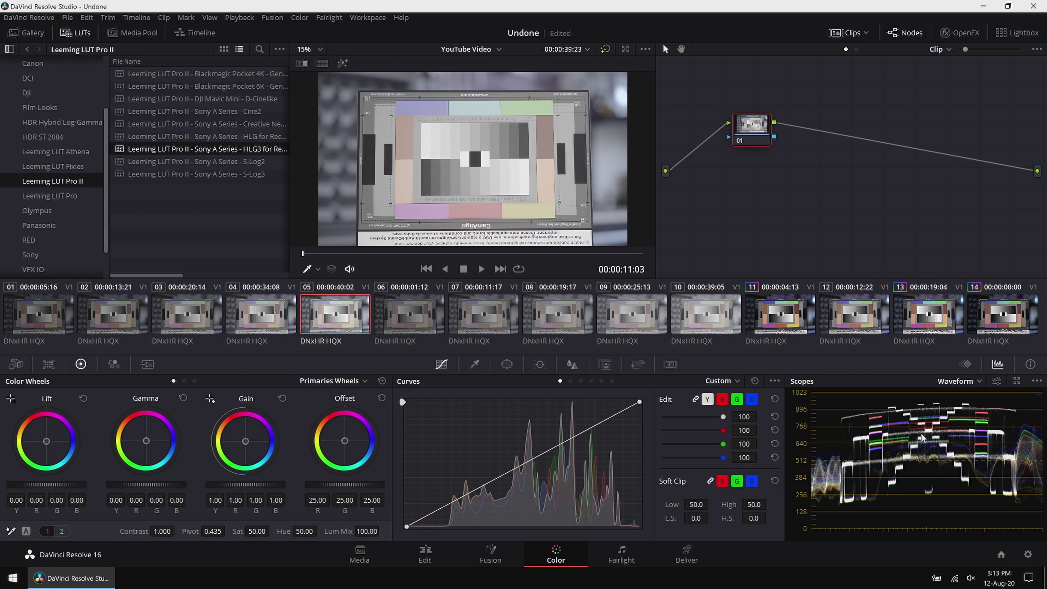
left_click_drag(563, 442, 555, 469)
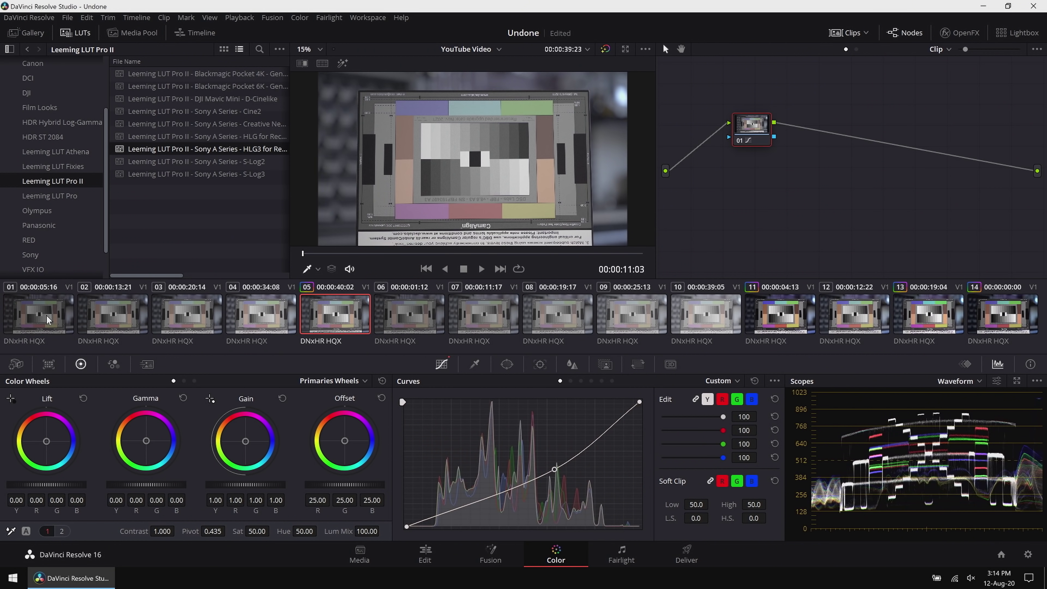
- Give clip 03 an S-curve (shadows and midtones down, highlights up), then select clip 01
left_click(46, 316)
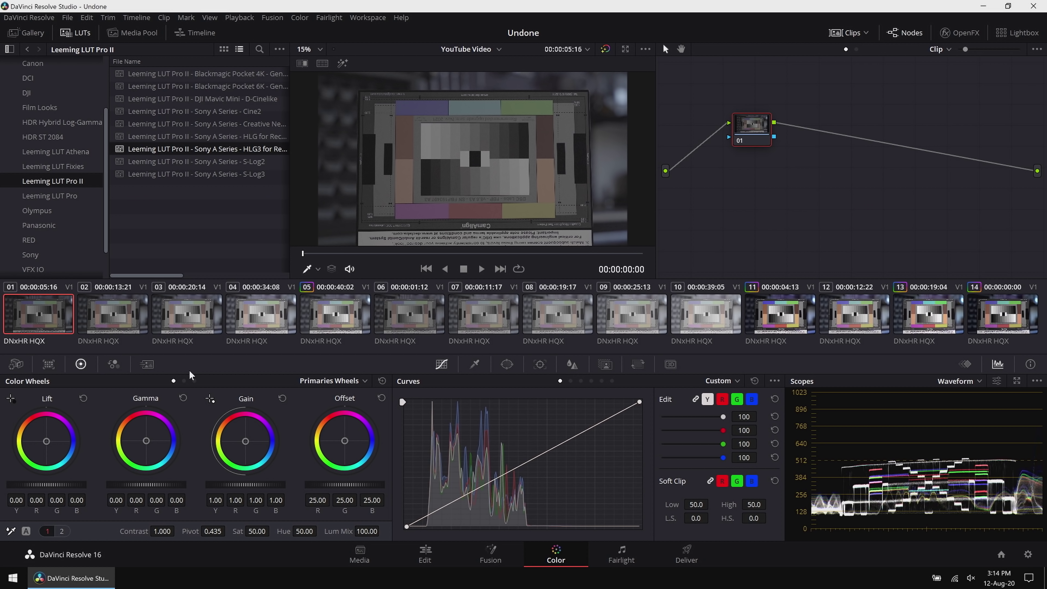
left_click(186, 324)
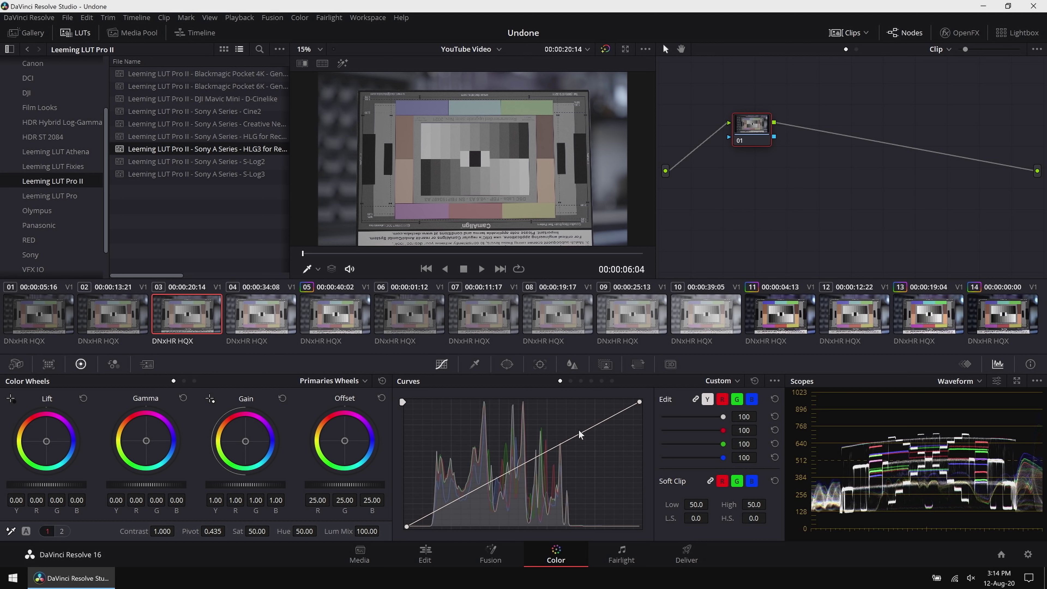
left_click_drag(579, 434, 573, 422)
left_click(457, 499)
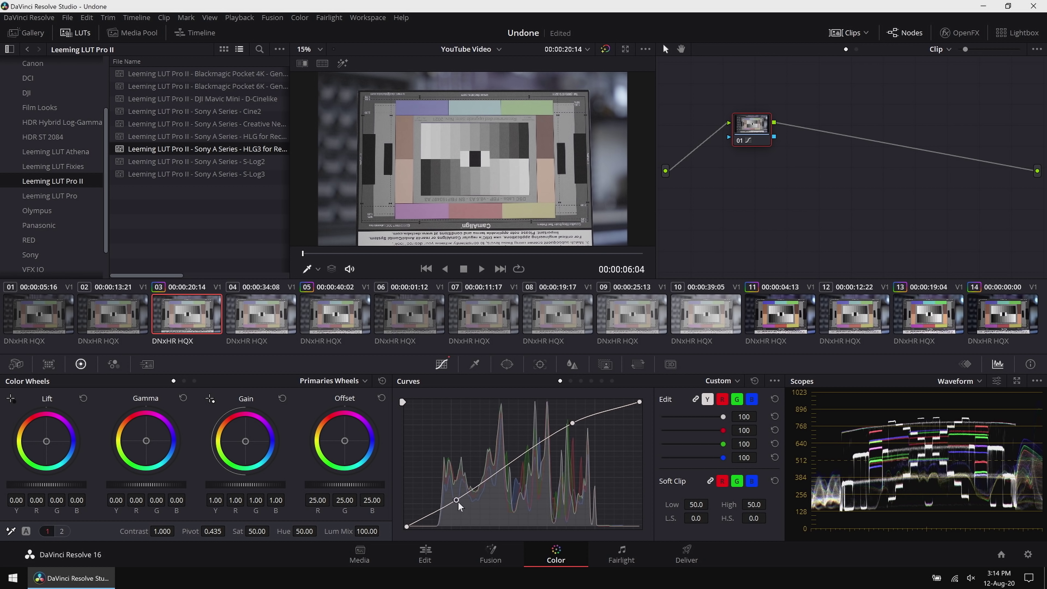
left_click_drag(457, 500, 460, 506)
left_click_drag(512, 468, 517, 471)
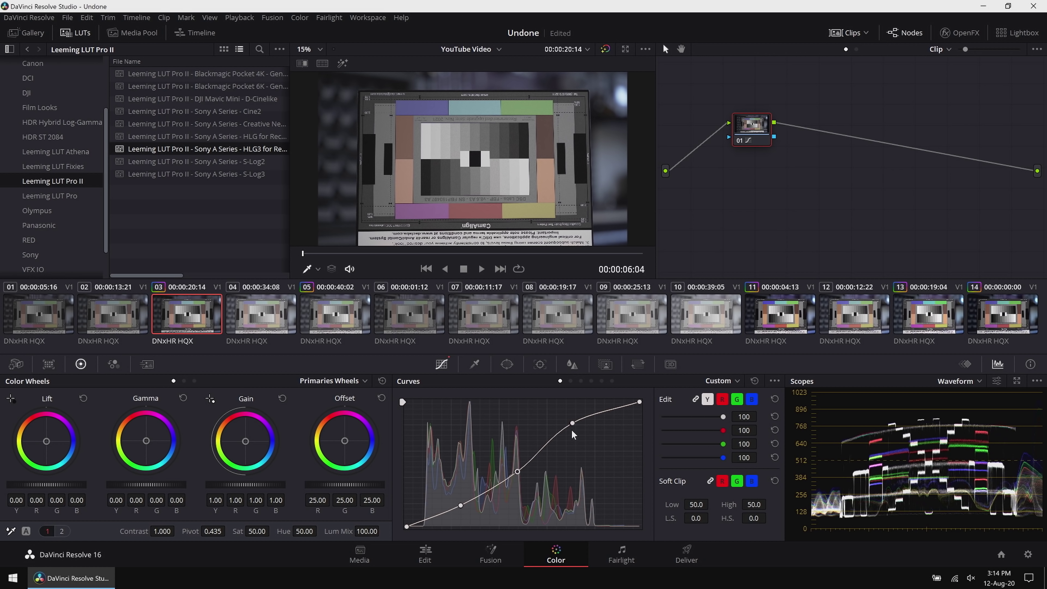
left_click_drag(575, 426, 575, 421)
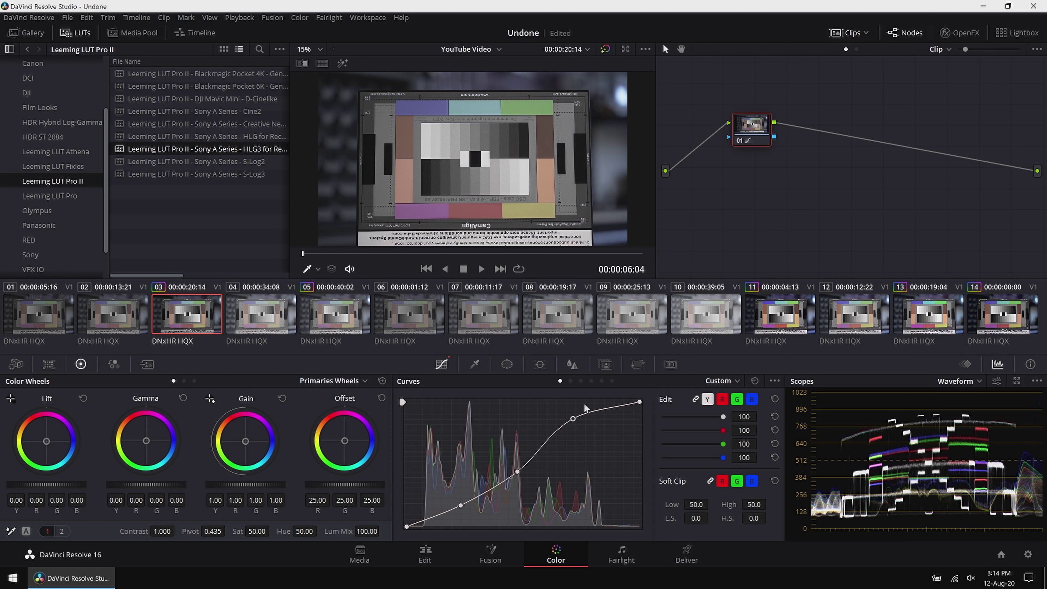
left_click(55, 325)
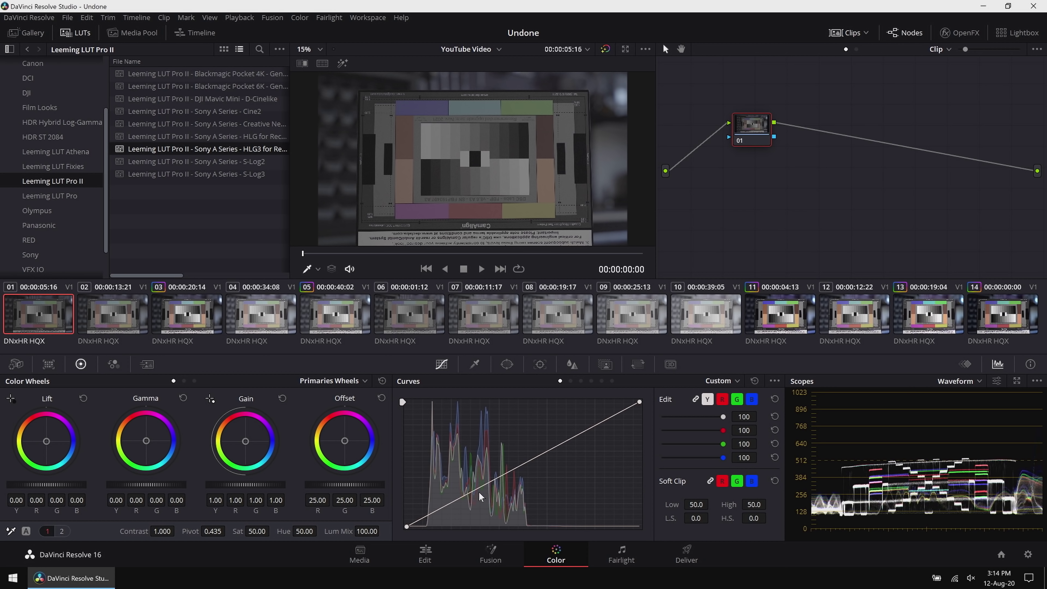
- Raise clip 01's custom curve to brighten it, reshape the highlights, and save the project
left_click_drag(475, 491, 537, 429)
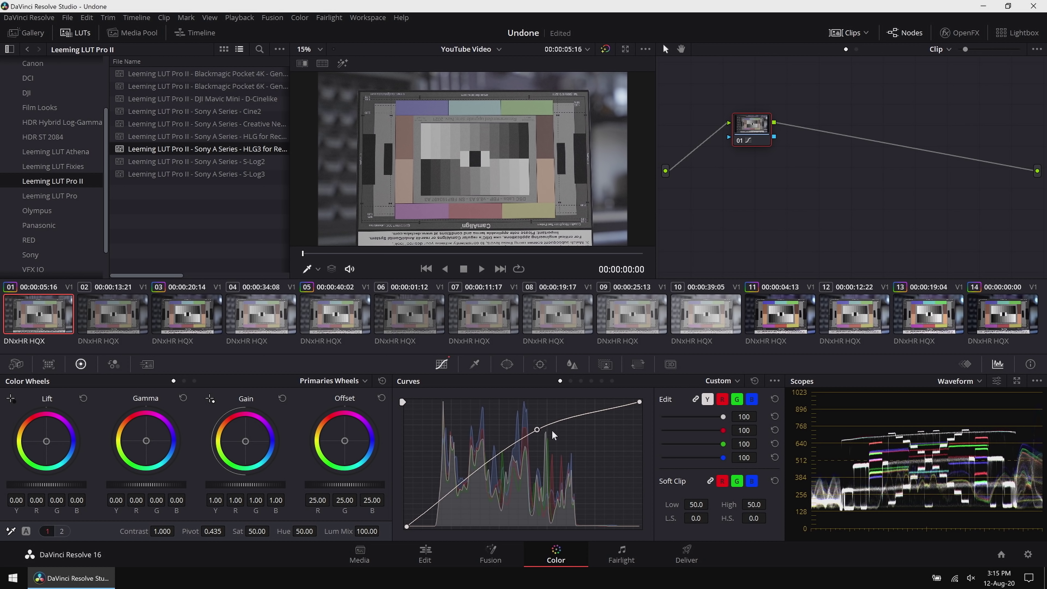
left_click_drag(581, 417, 539, 421)
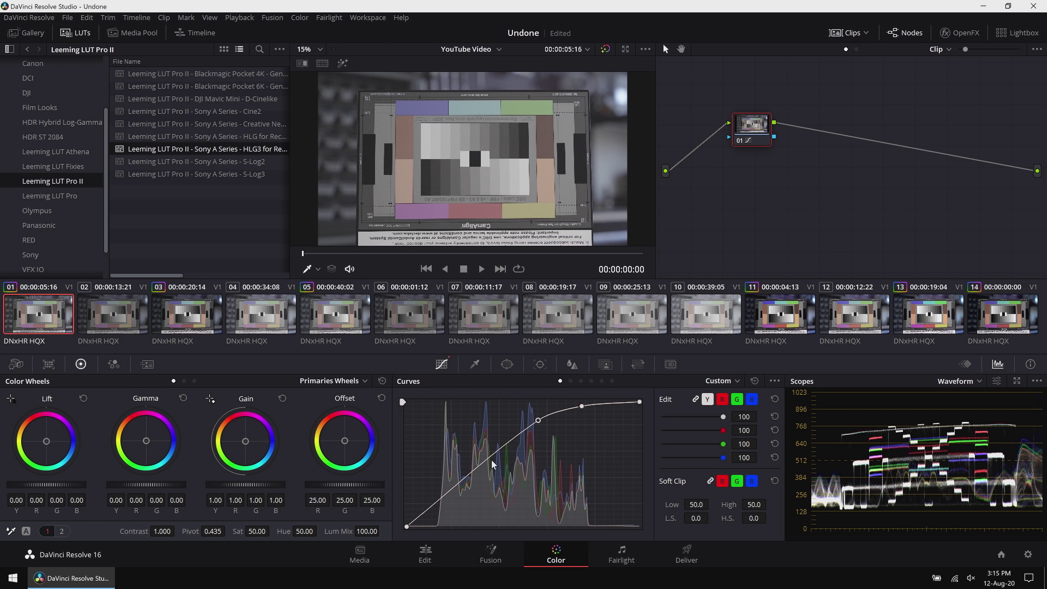
left_click_drag(491, 458, 488, 463)
key("ctrl+s")
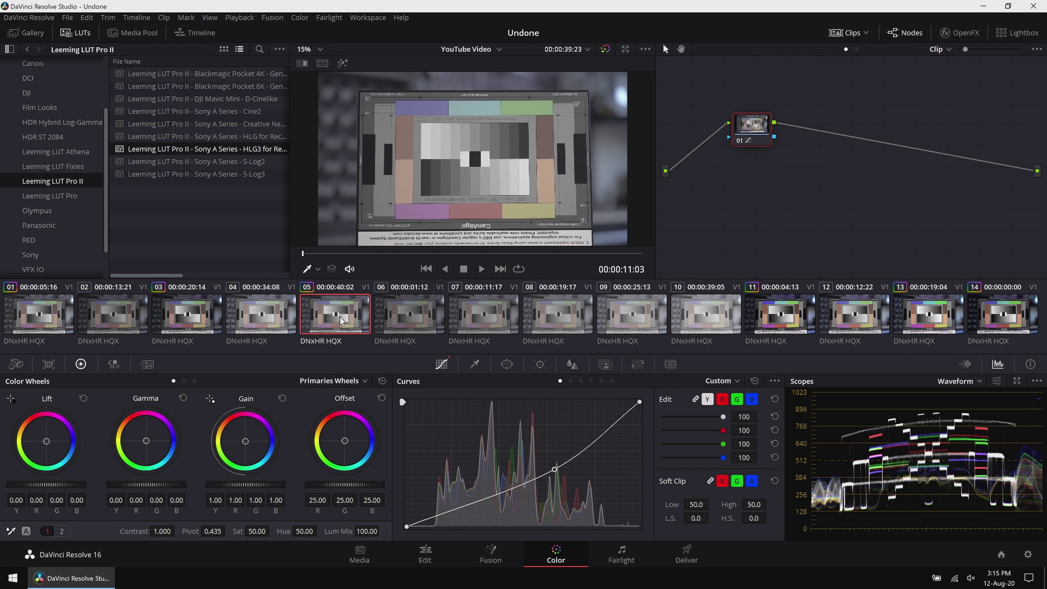
- Compare the graded clip 01 against clips 05 and 03
left_click(330, 319)
left_click(40, 317)
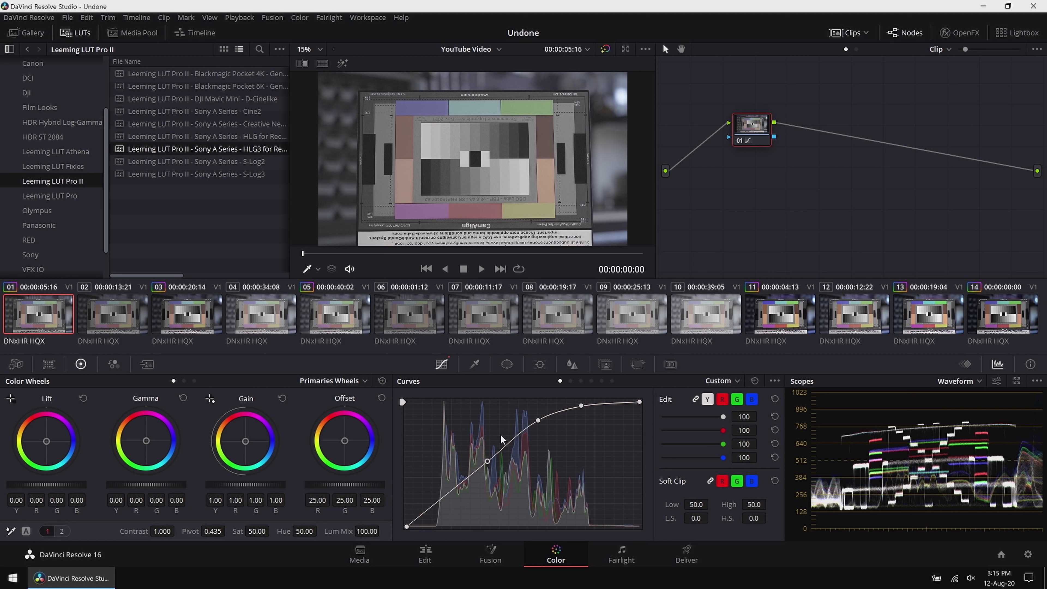
left_click(329, 319)
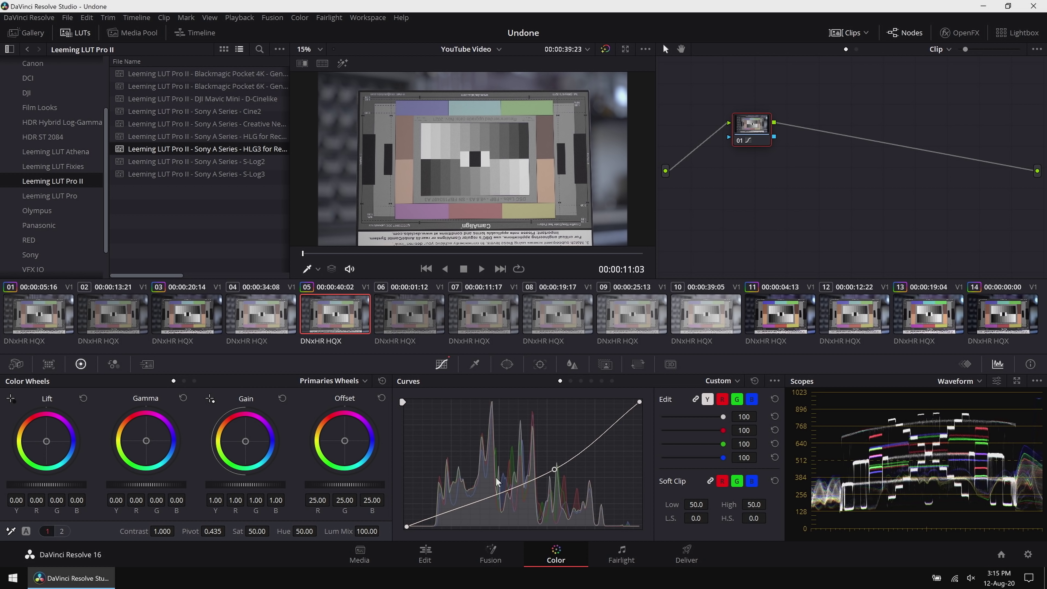
left_click(188, 320)
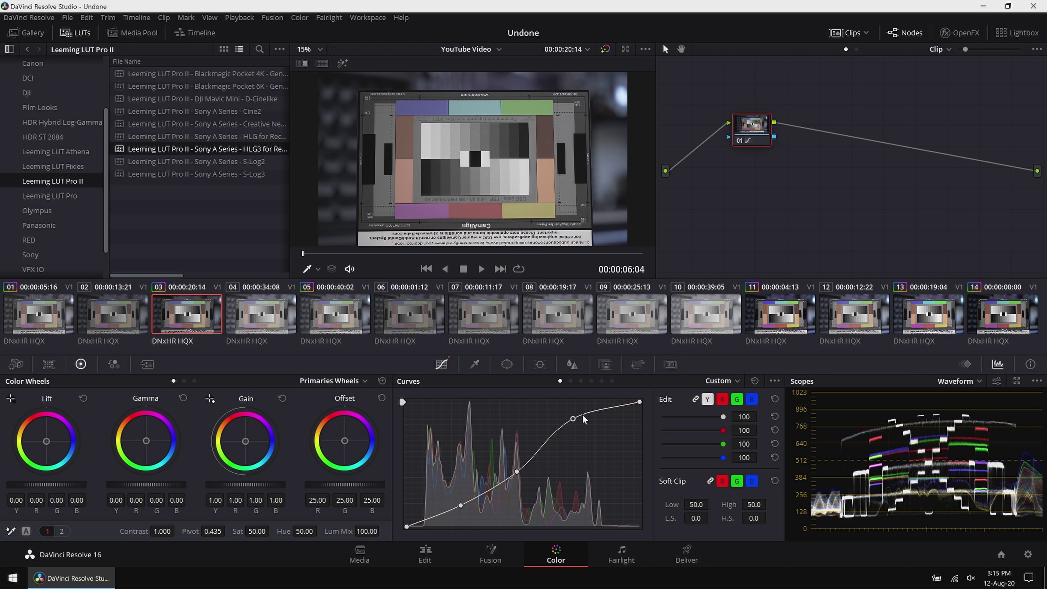
- Add serial node 02 and set its saturation to 75
key("Home")
key("alt+s")
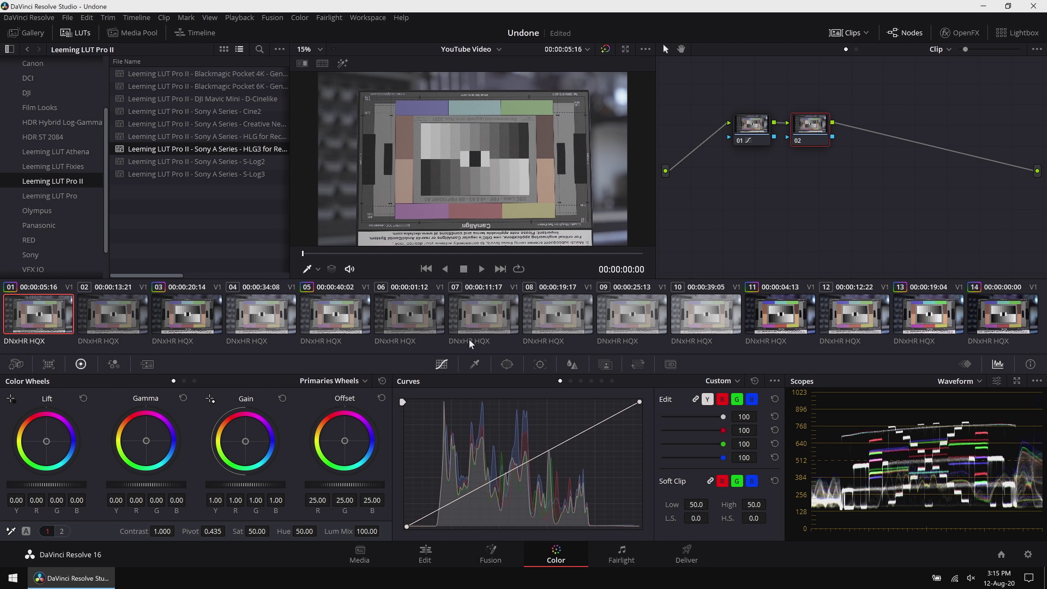
double_click(257, 531)
type("75")
key("Return")
- Add serial nodes 03 and 04, setting node 04's contrast to 1.128
left_click(335, 314)
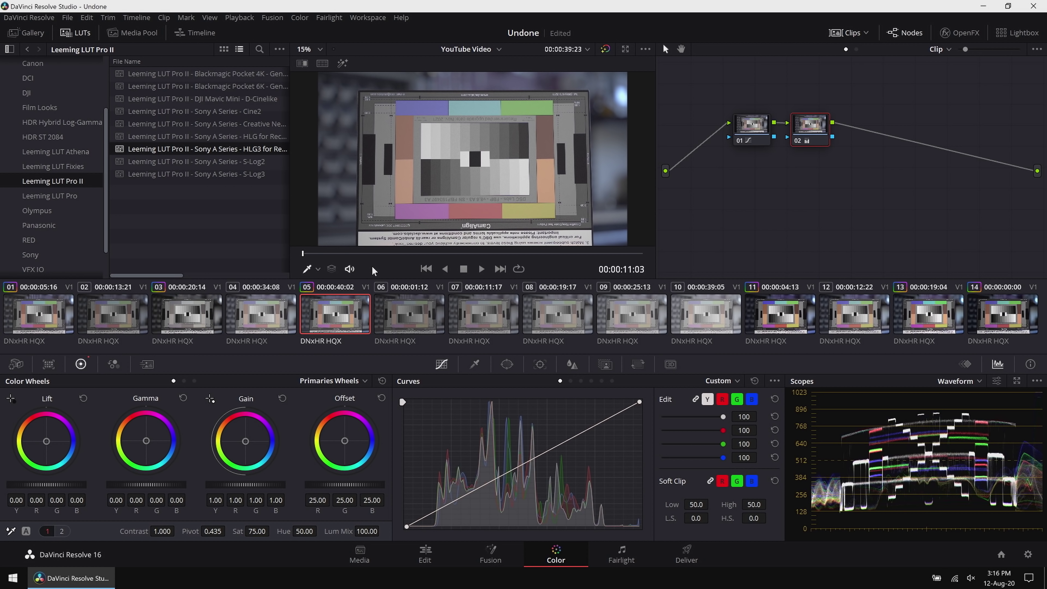
key("alt+s")
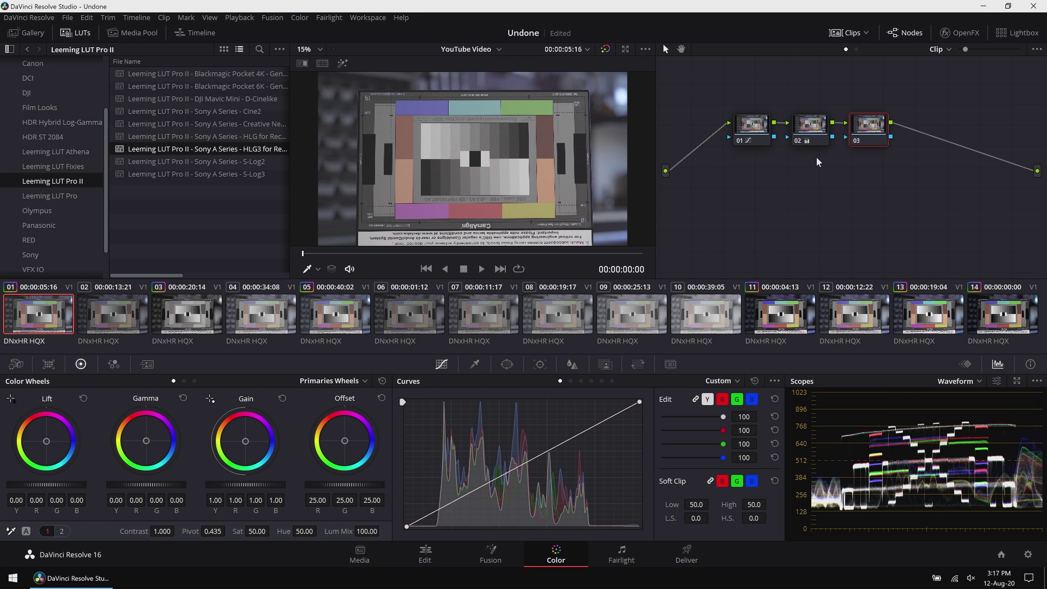
key("alt+s")
left_click_drag(163, 531, 219, 532)
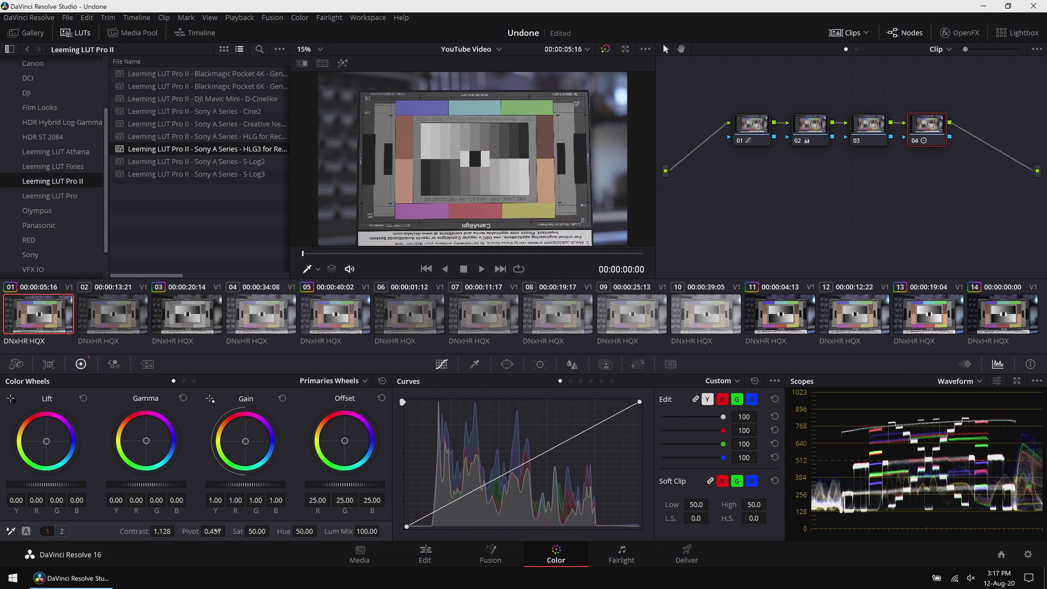